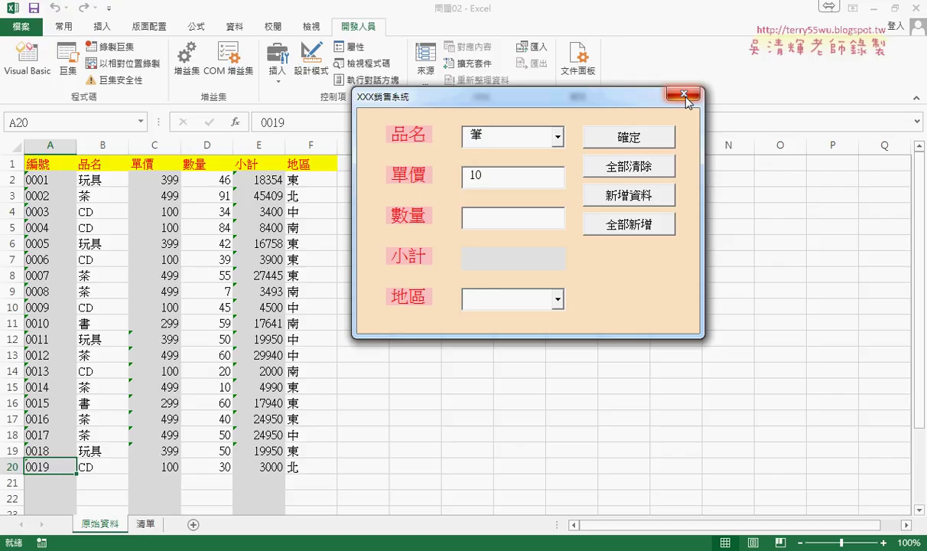
Close the running XXX銷售系統 sales form to return to the VBA editor.
click(684, 95)
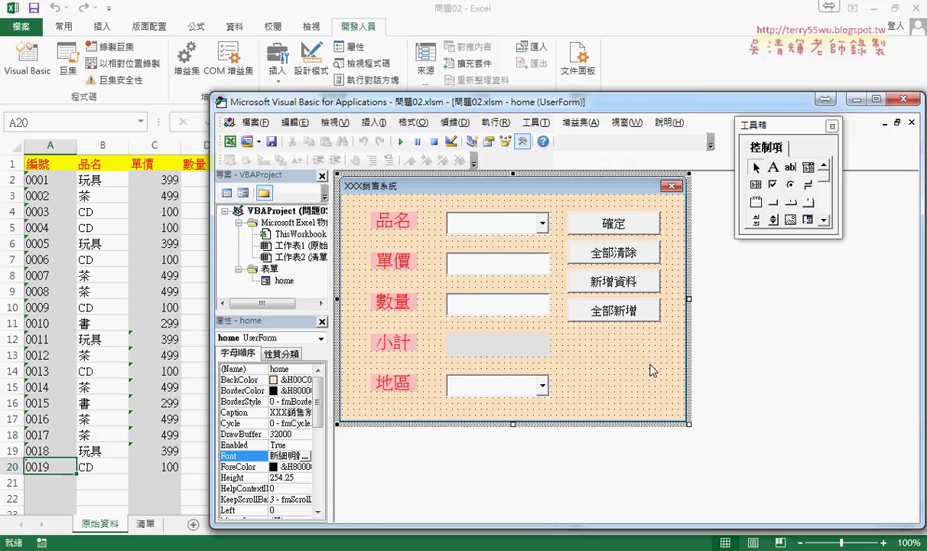
In UserForm_Activate, delete the Sheets("清單"). prefix from the For line and the cmbA.AddItem line.
double_click(619, 351)
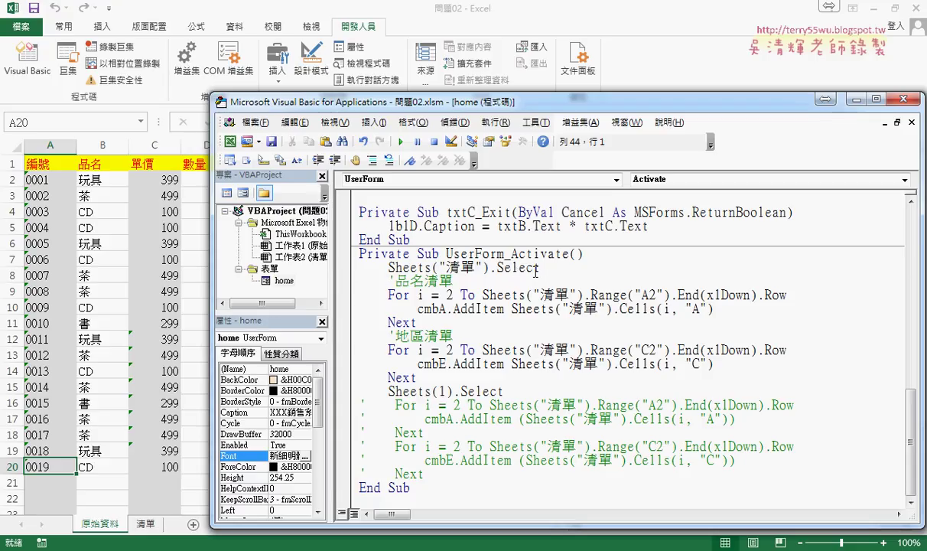
drag(540, 267, 388, 267)
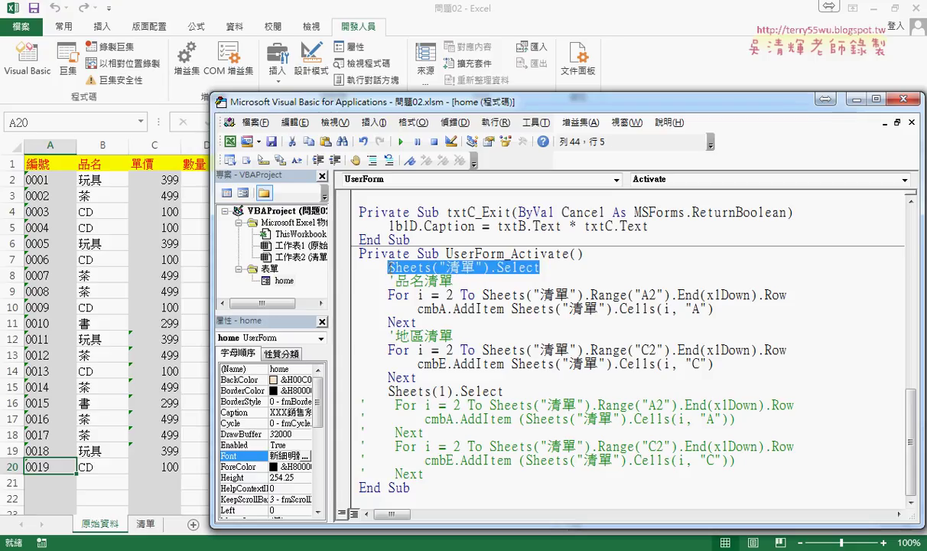
drag(482, 296, 583, 296)
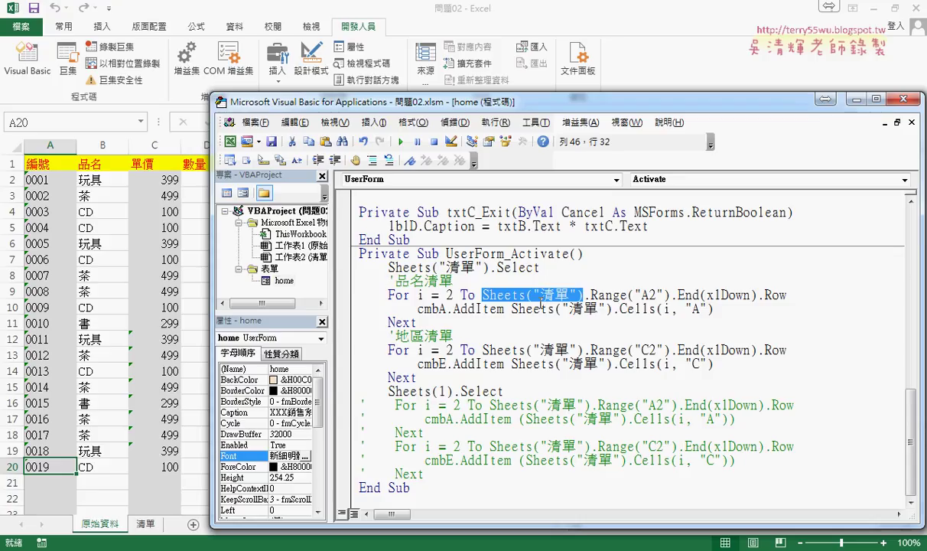
click(483, 296)
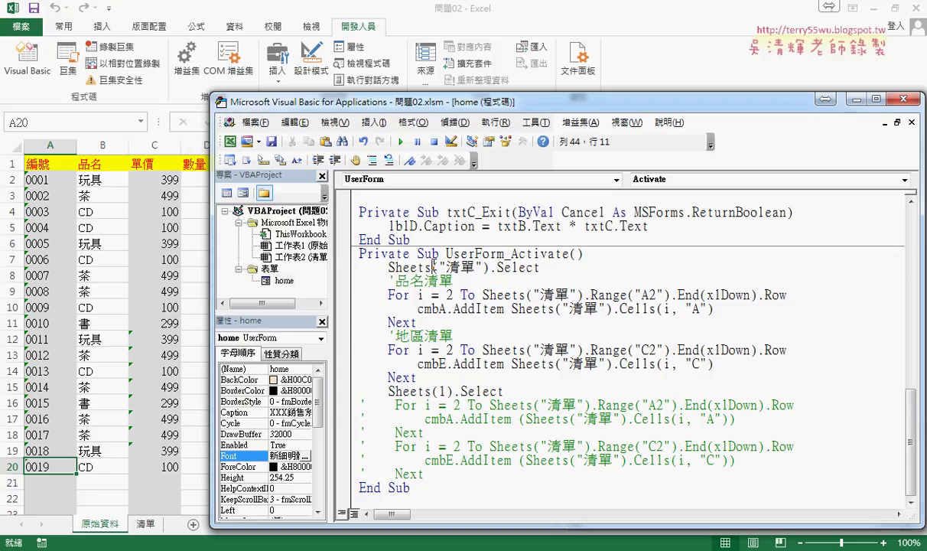
drag(483, 295, 590, 295)
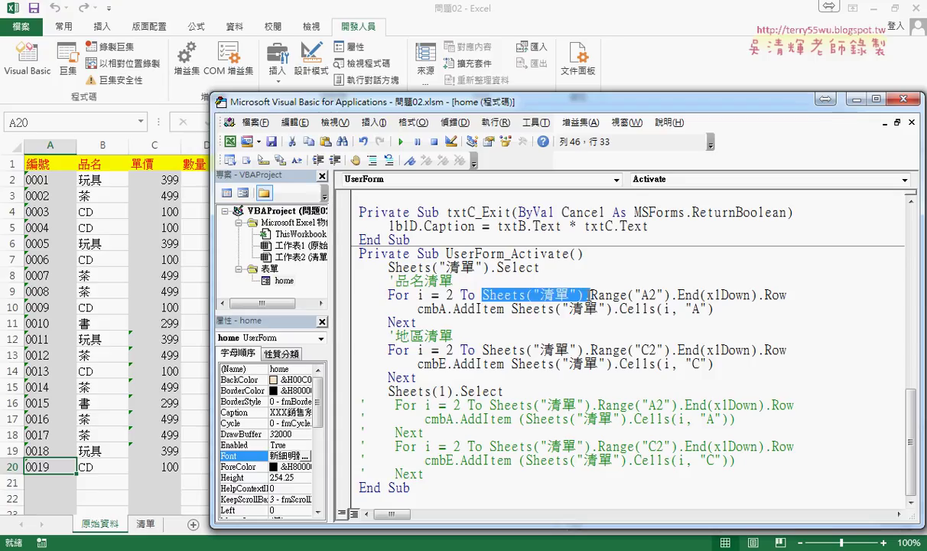
key(Delete)
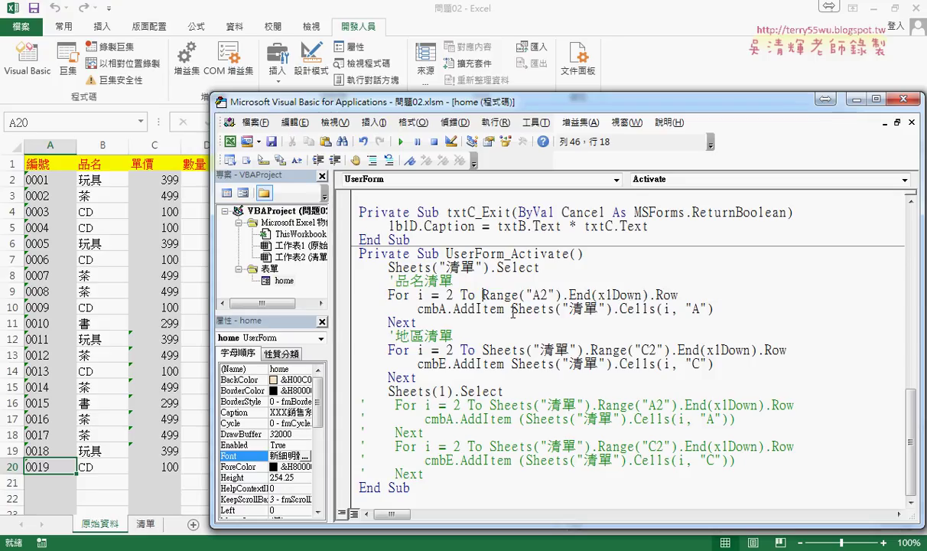
drag(511, 308, 619, 309)
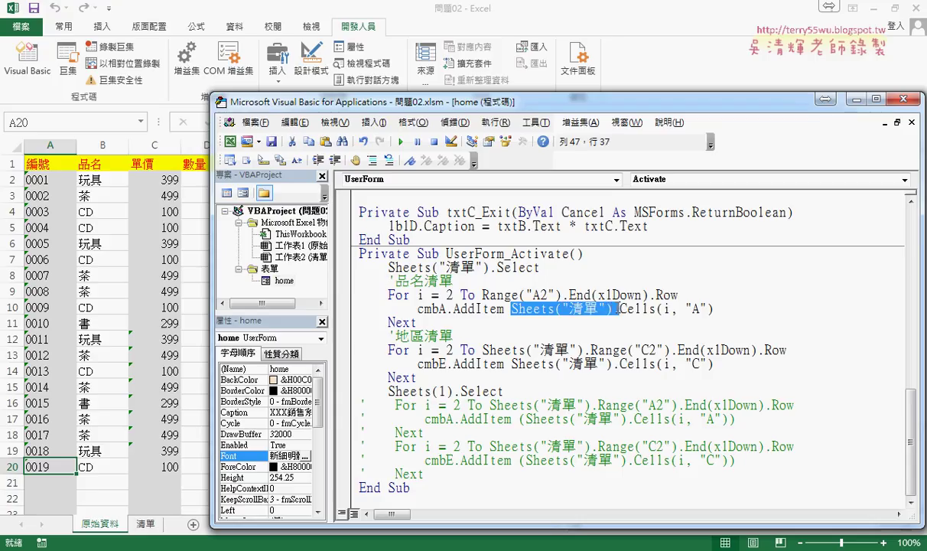
key(Delete)
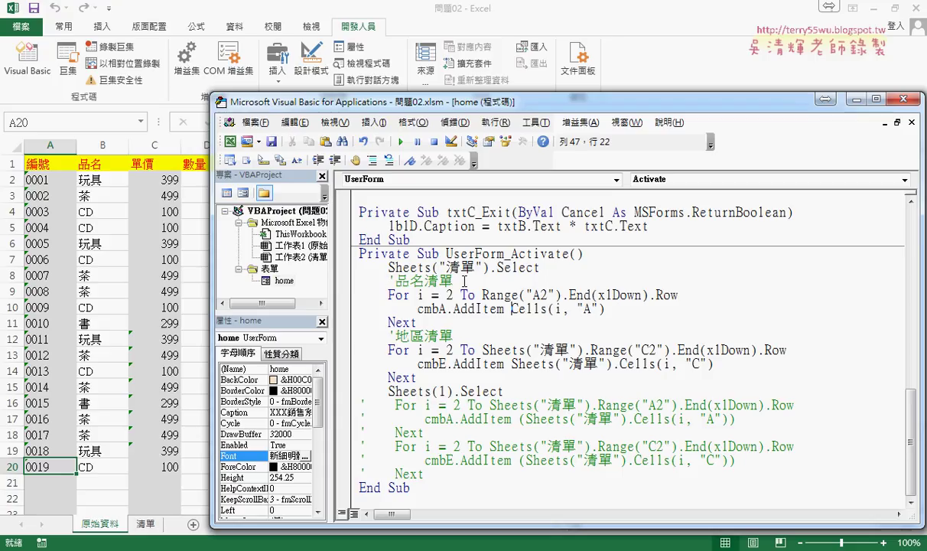
Highlight the sheet-selecting lines, then run the sales form to test the edited loop.
click(444, 267)
drag(504, 391, 389, 392)
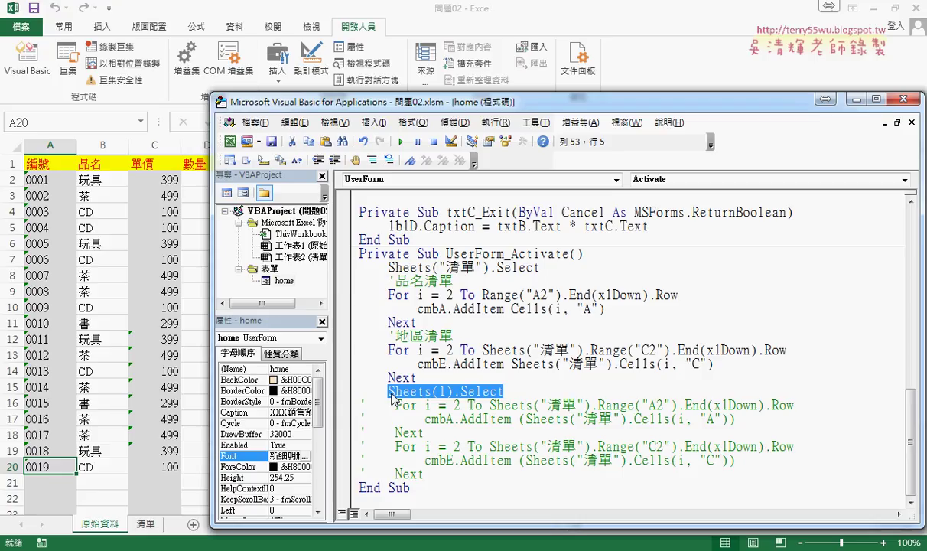
click(399, 142)
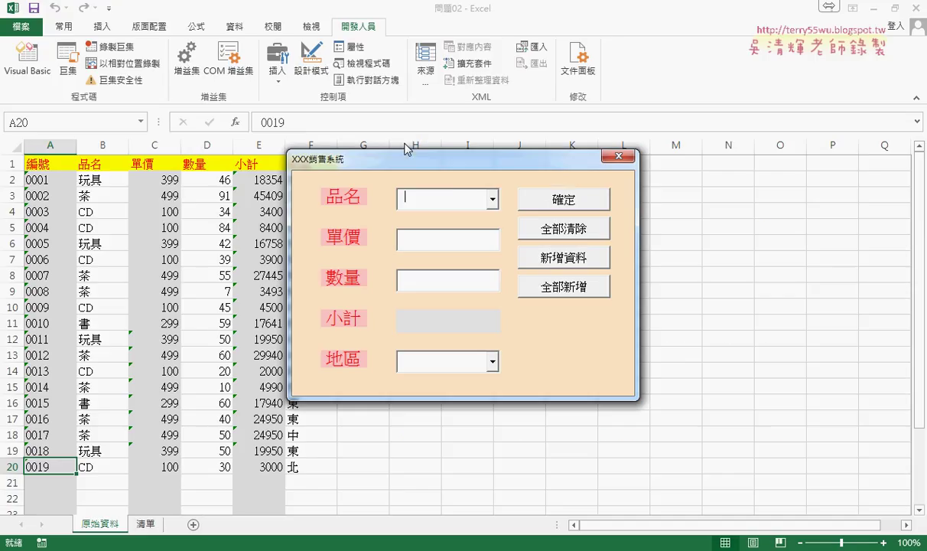
Choose CD as 品名 and point out that 單價 auto-fills with 100.
click(473, 198)
click(483, 242)
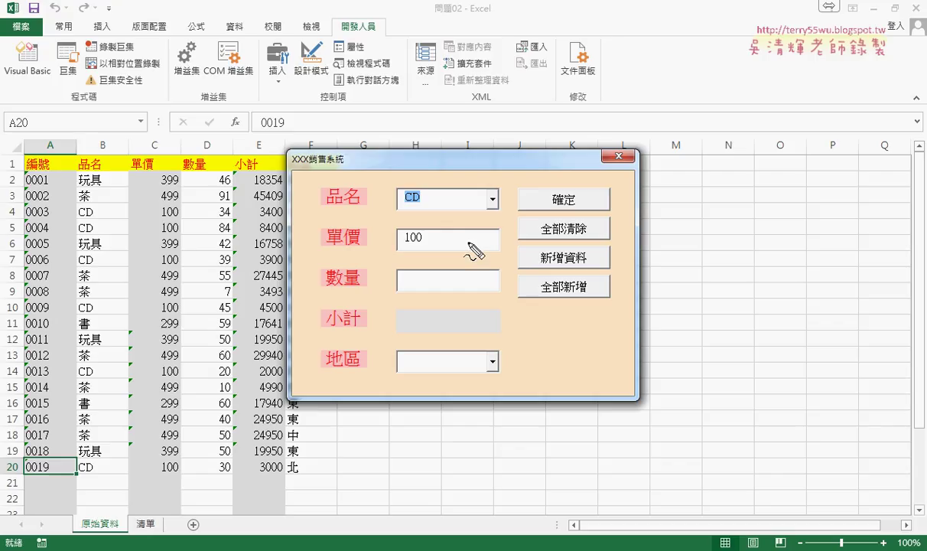
drag(419, 239, 423, 248)
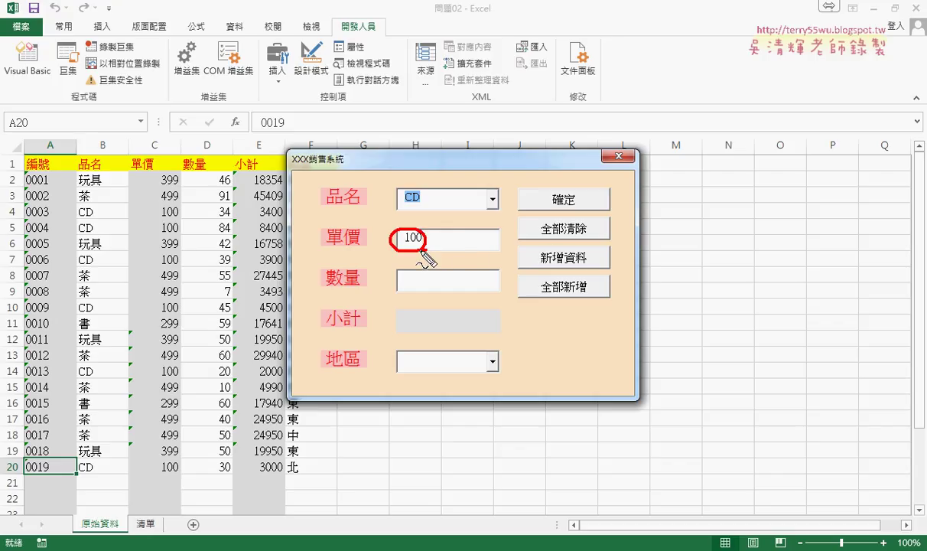
drag(386, 197, 392, 236)
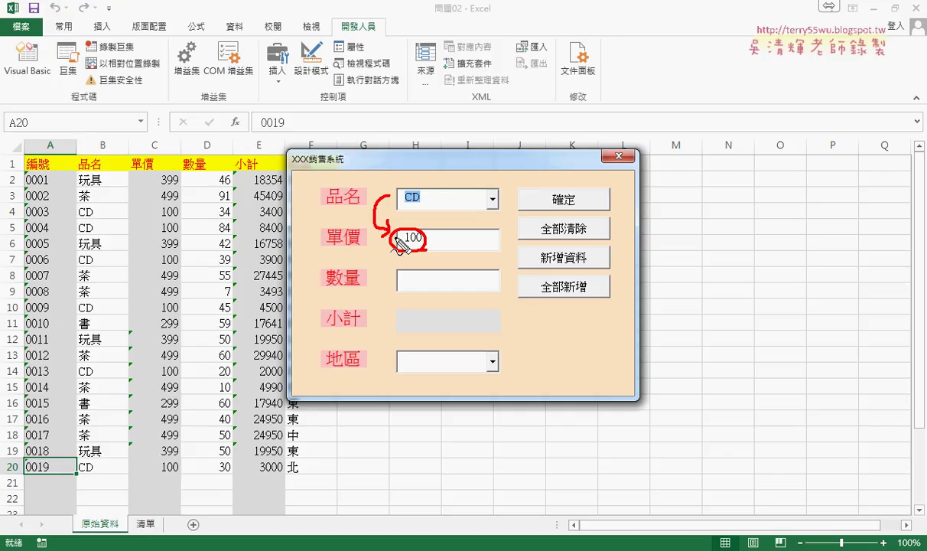
key(Escape)
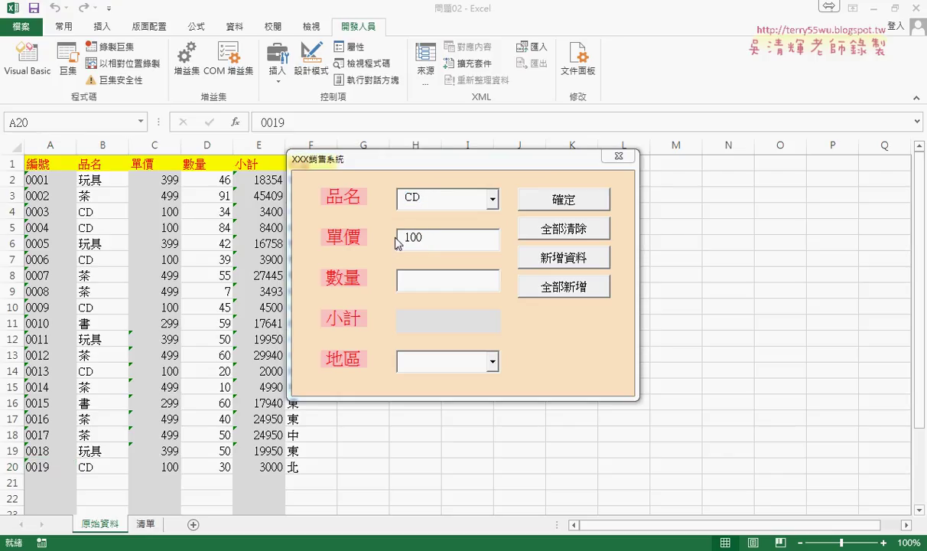
Choose 茶 to see its 499 unit price, then close the form.
click(492, 199)
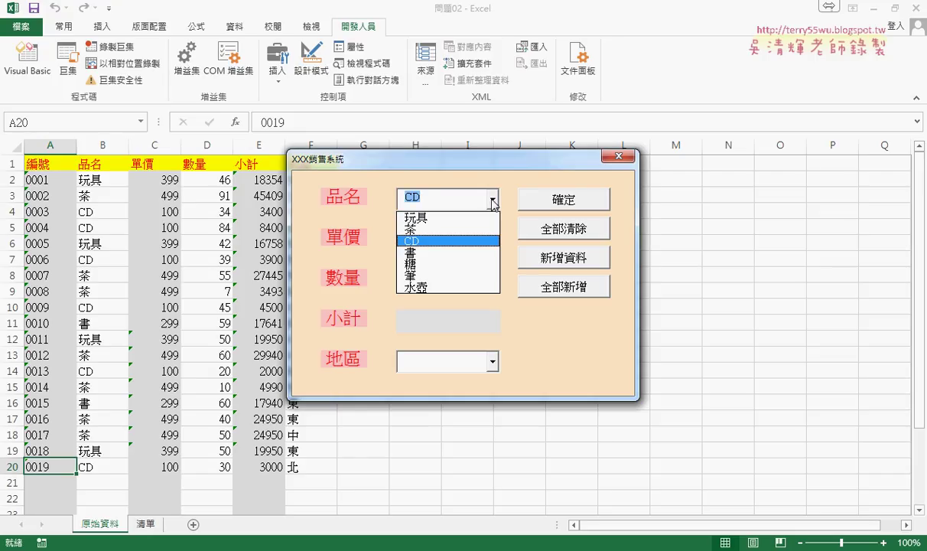
click(485, 230)
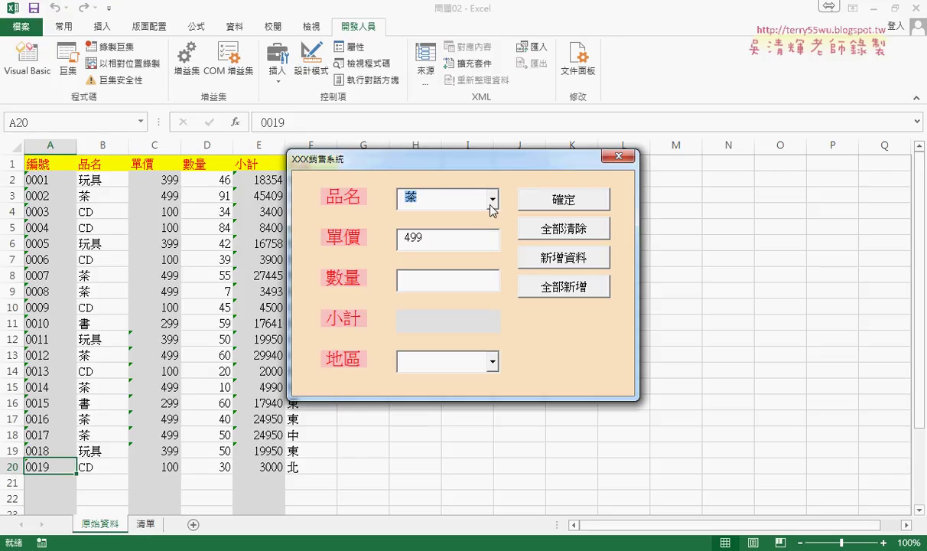
click(492, 200)
click(618, 156)
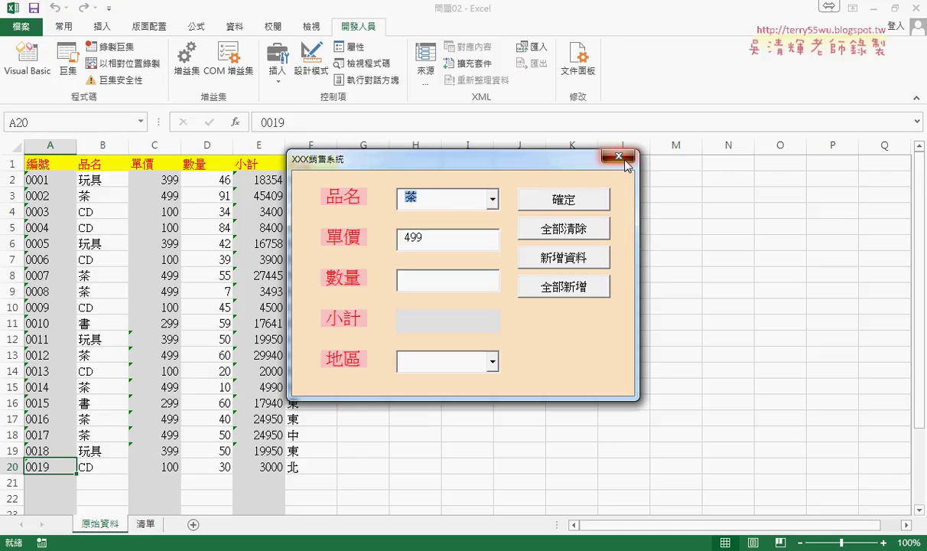
click(618, 156)
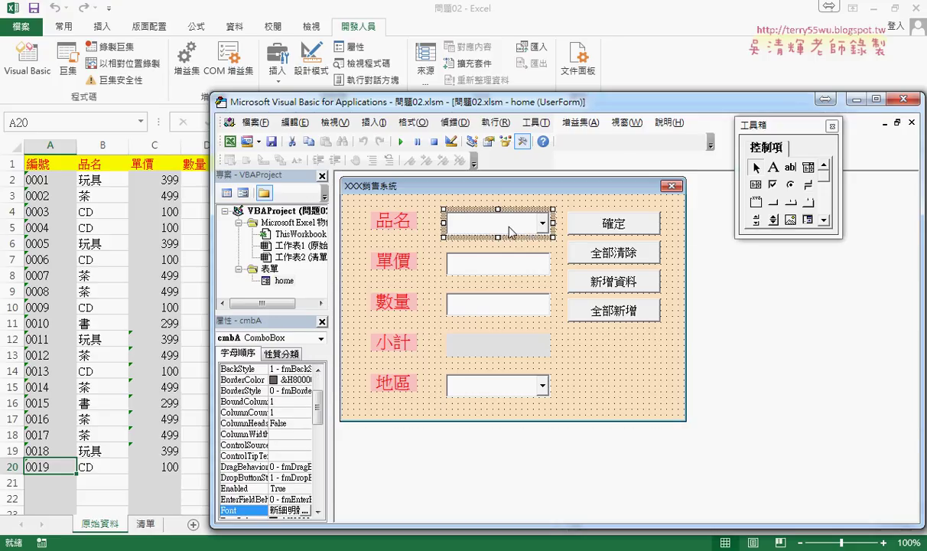
Open the cmbA_Change code, mark its cmbA and Change names, then delete and restore its body.
double_click(485, 223)
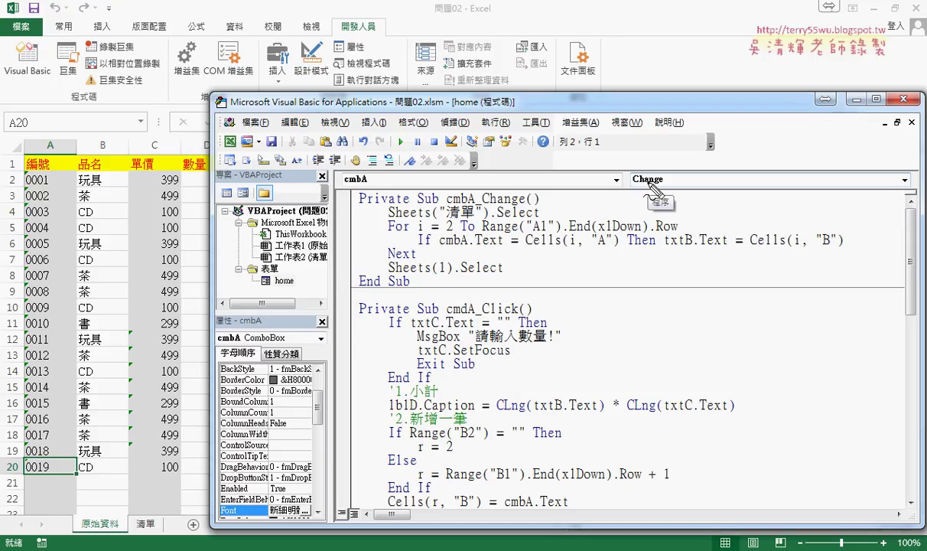
drag(654, 191, 689, 180)
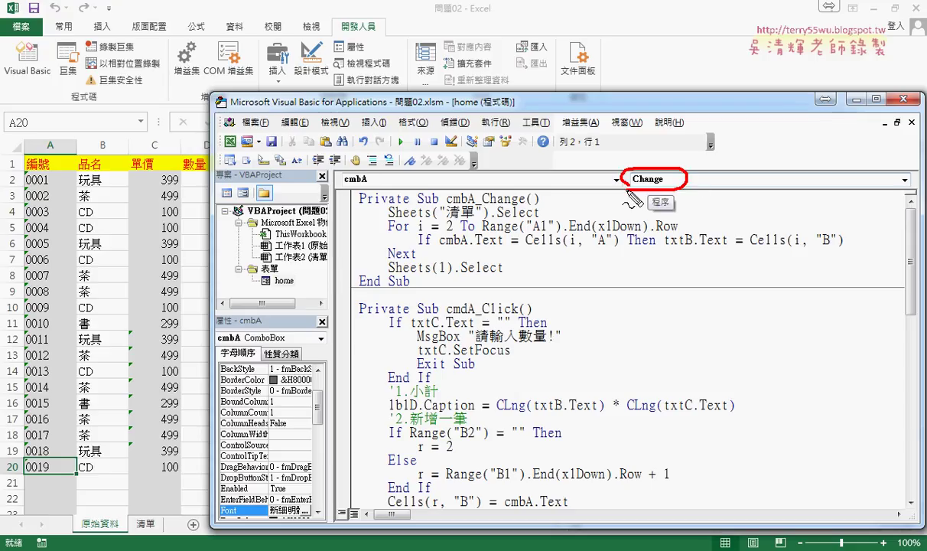
drag(370, 171, 374, 176)
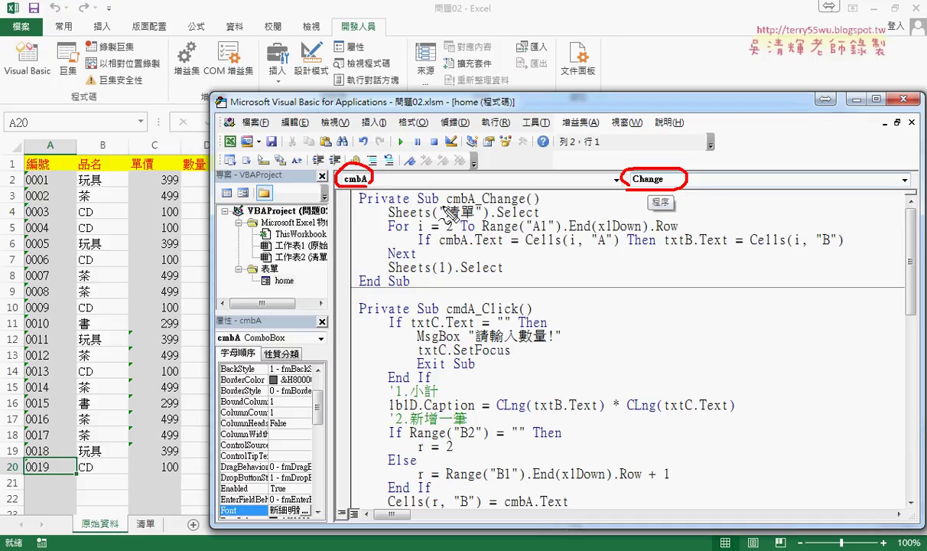
key(Escape)
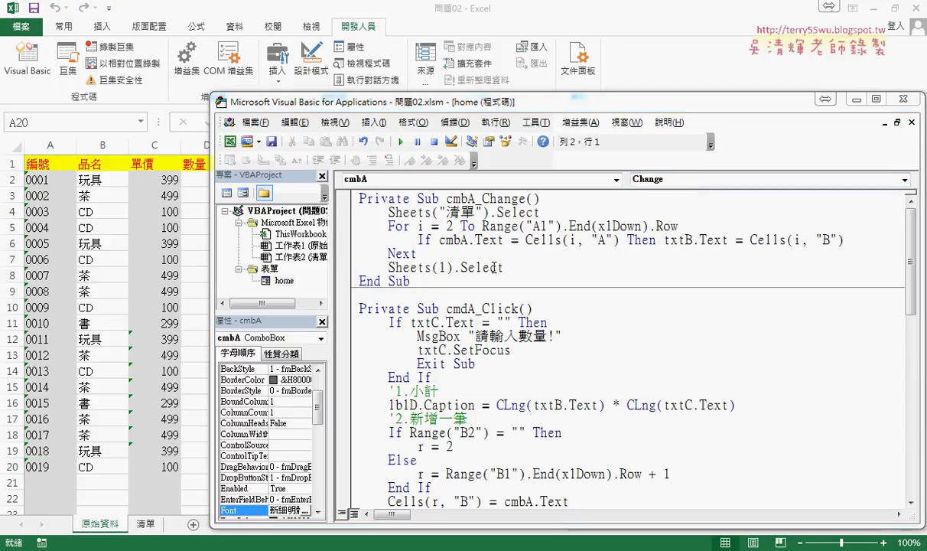
drag(503, 267, 344, 215)
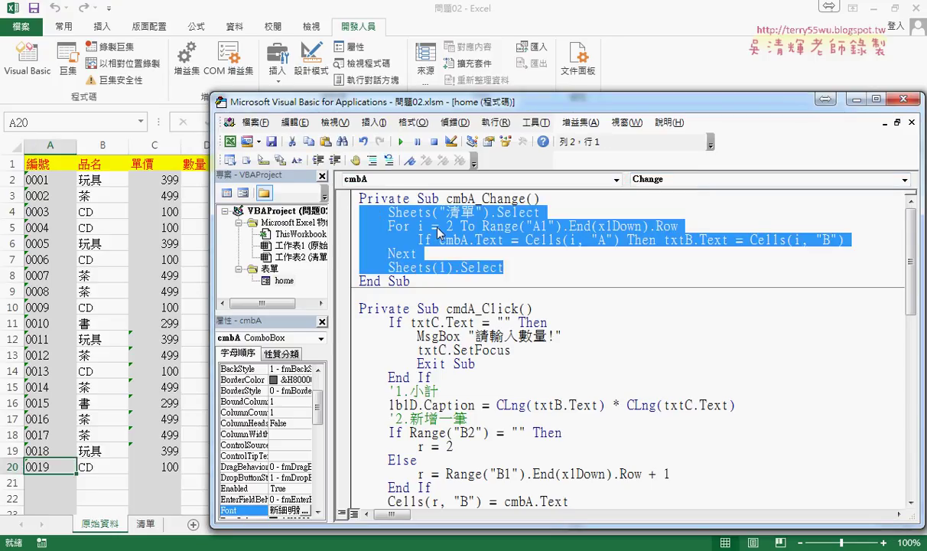
right_click(414, 216)
click(434, 225)
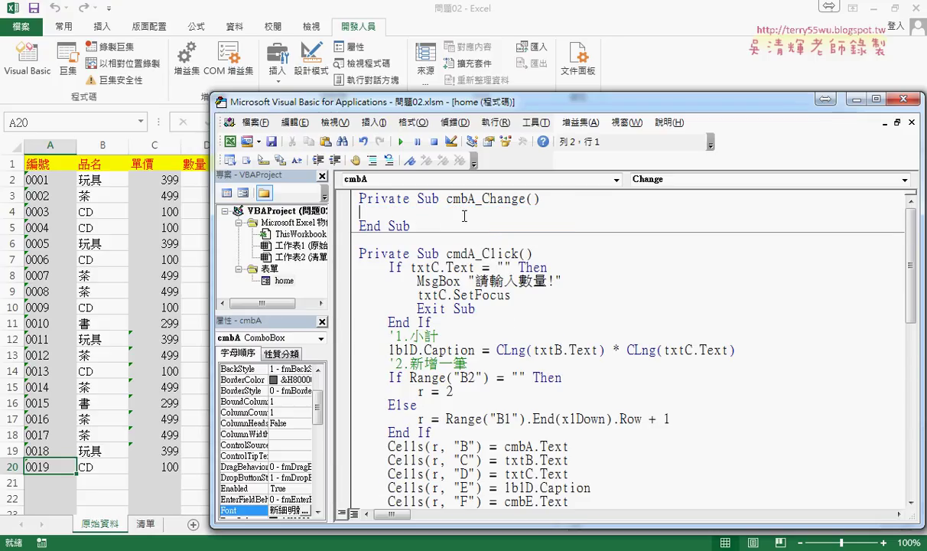
key(ctrl+z)
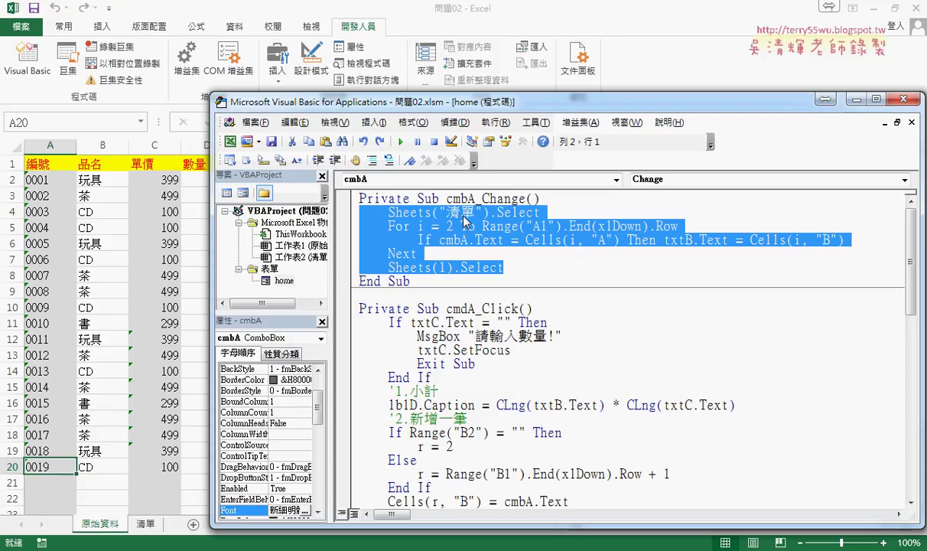
Highlight the Sheets("清單").Select line and show the 清單 sheet it switches to.
drag(517, 102, 581, 66)
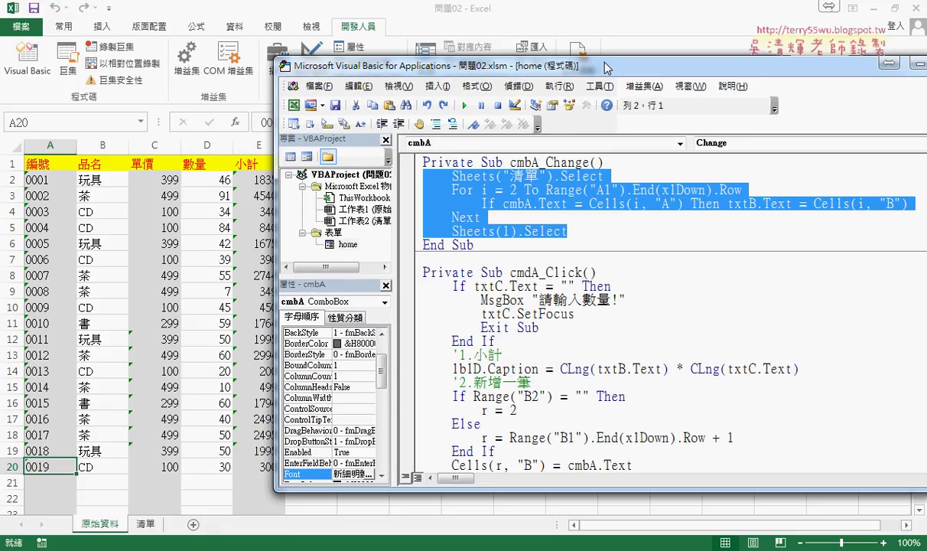
click(632, 177)
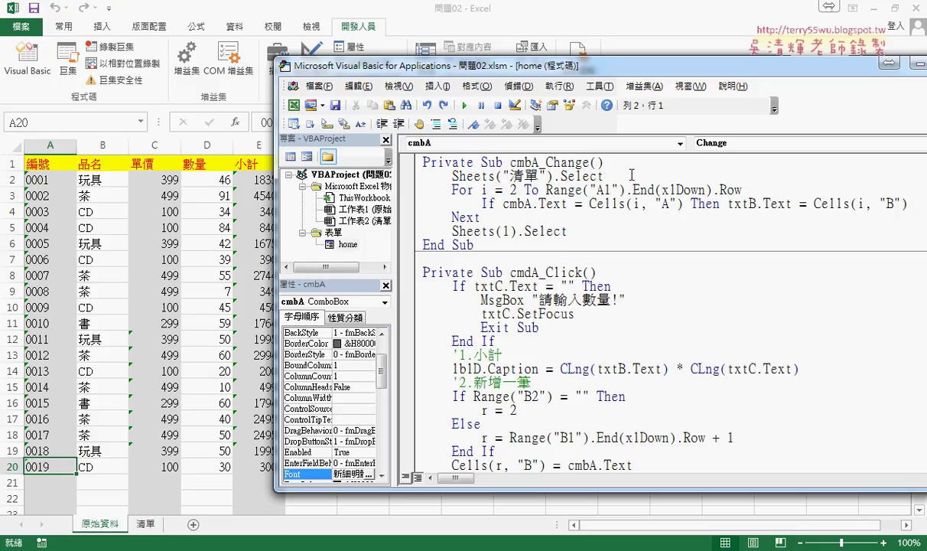
mouse_move(604, 176)
mouse_down()
mouse_move(447, 163)
mouse_move(452, 176)
mouse_up()
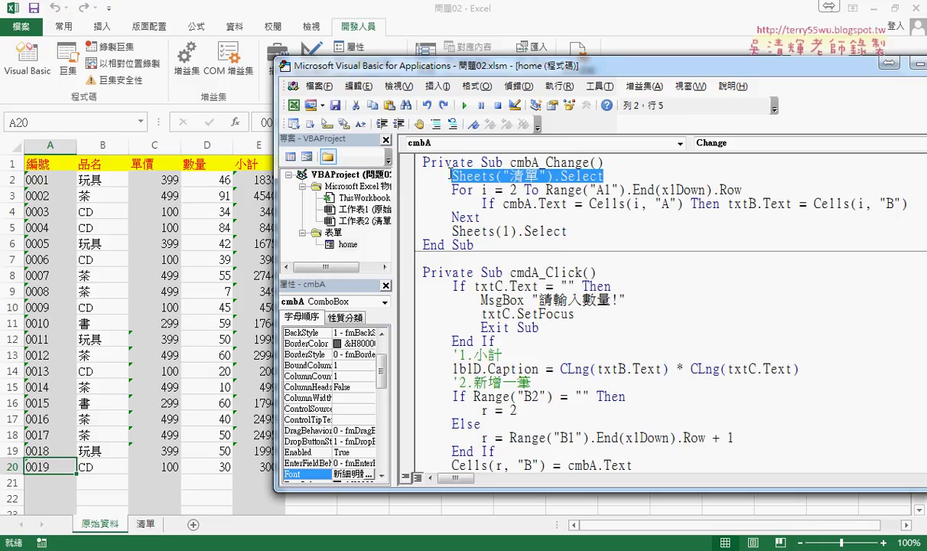
click(145, 525)
click(73, 162)
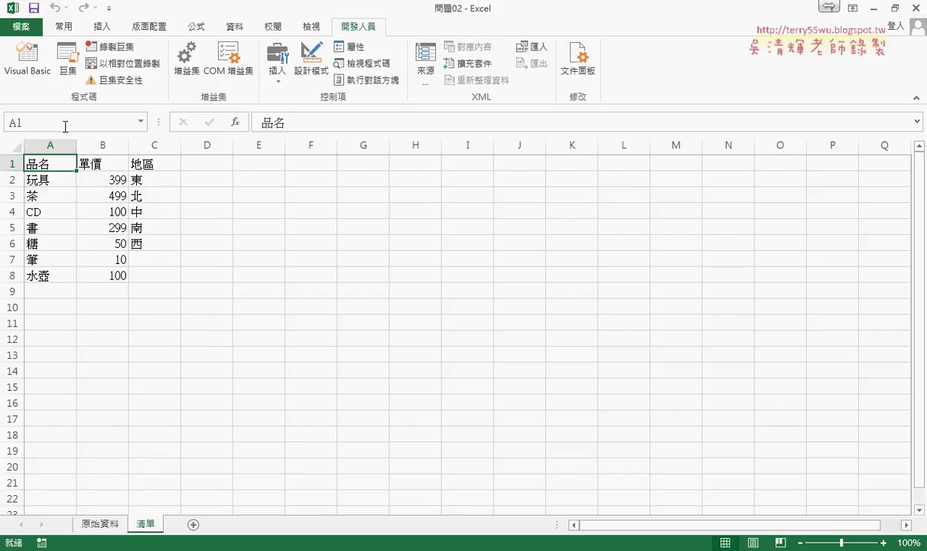
Highlight the row-2-to-last-row loop range, cmbA.Text and Cells(i, "A") in cmbA_Change, then rerun the form.
click(28, 60)
click(597, 190)
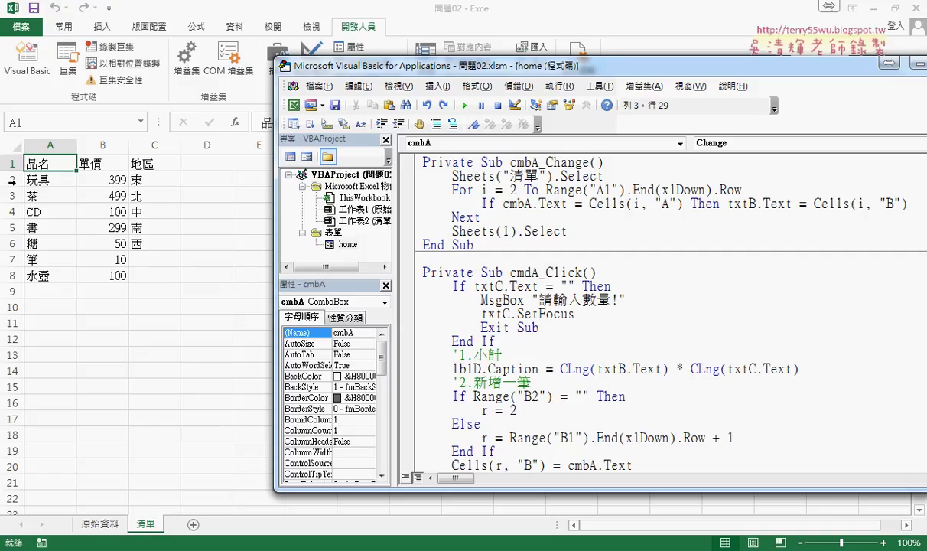
drag(509, 190, 742, 191)
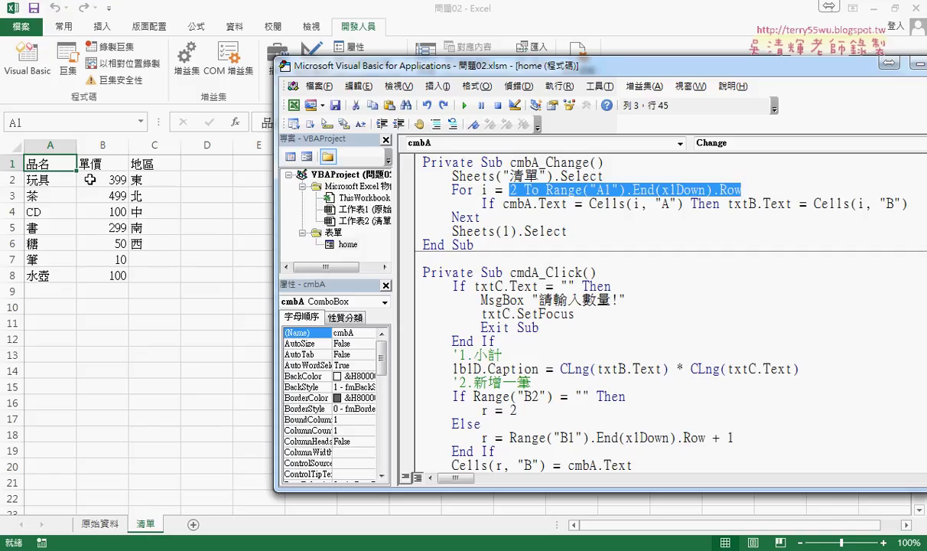
drag(503, 204, 568, 205)
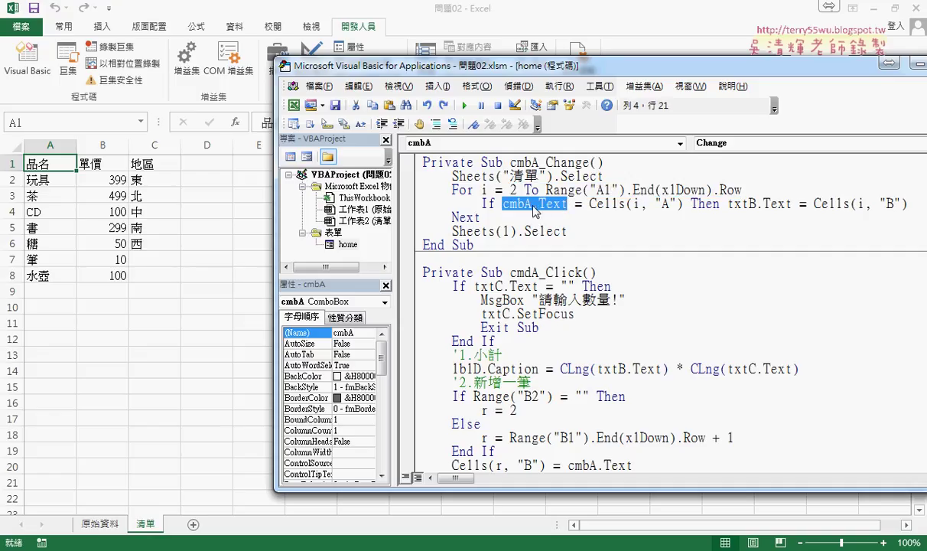
drag(683, 203, 590, 203)
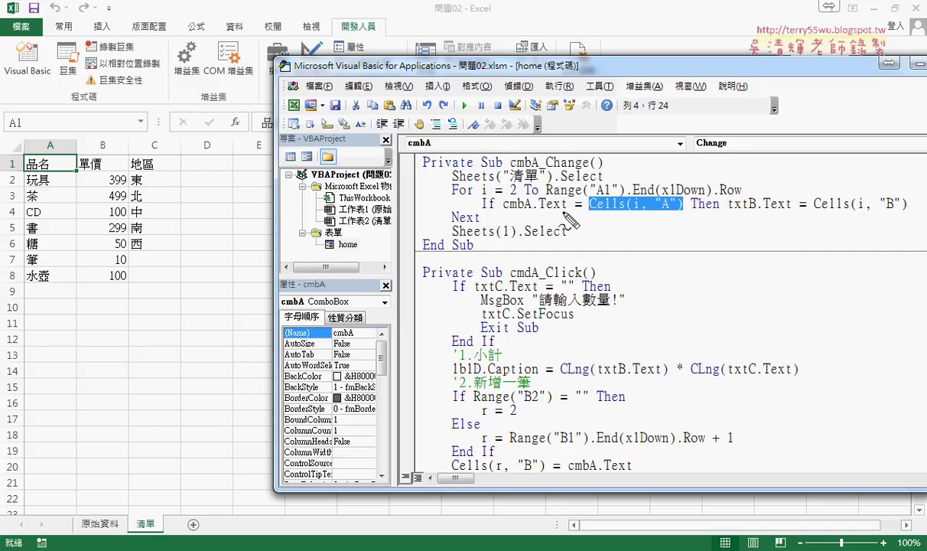
drag(565, 212, 506, 212)
key(Escape)
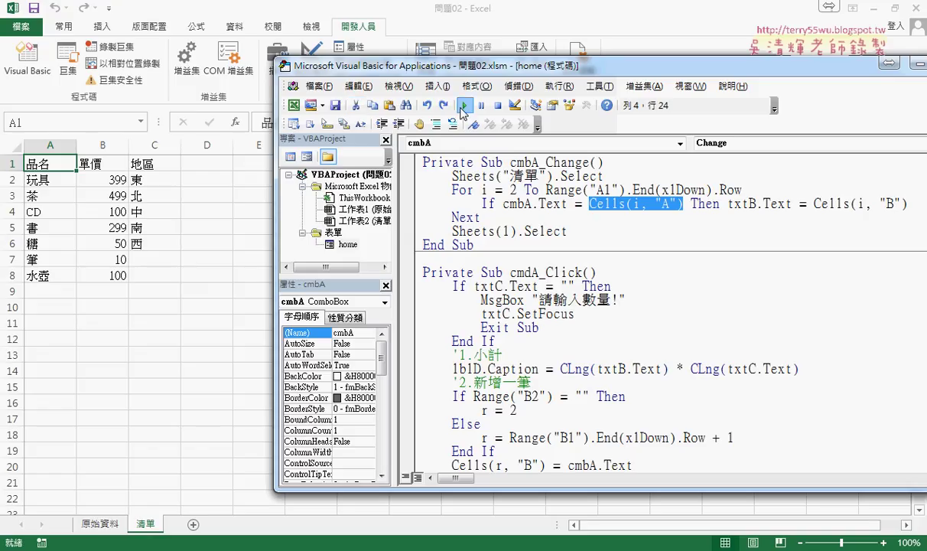
click(464, 105)
Choose 玩具 in the form to auto-fill 399, then close it and view the 清單 sheet.
click(492, 200)
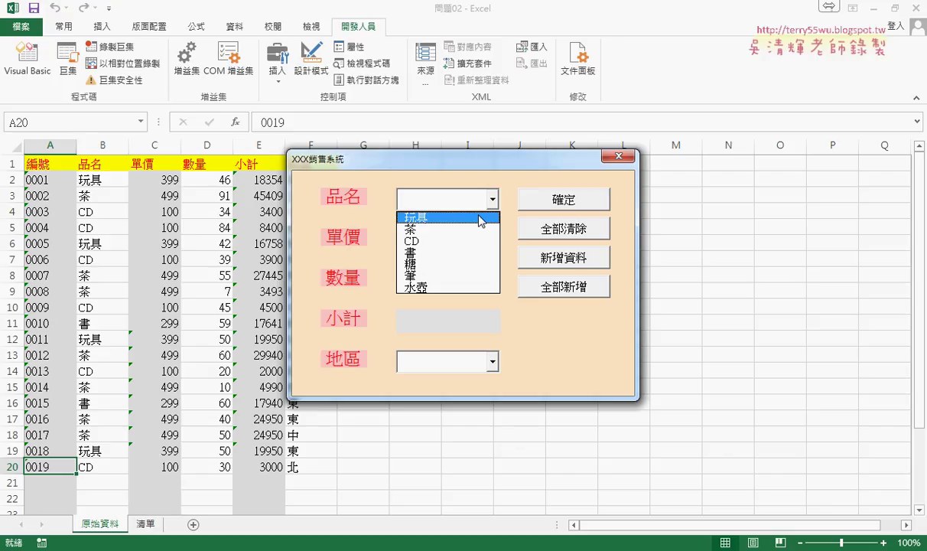
click(480, 218)
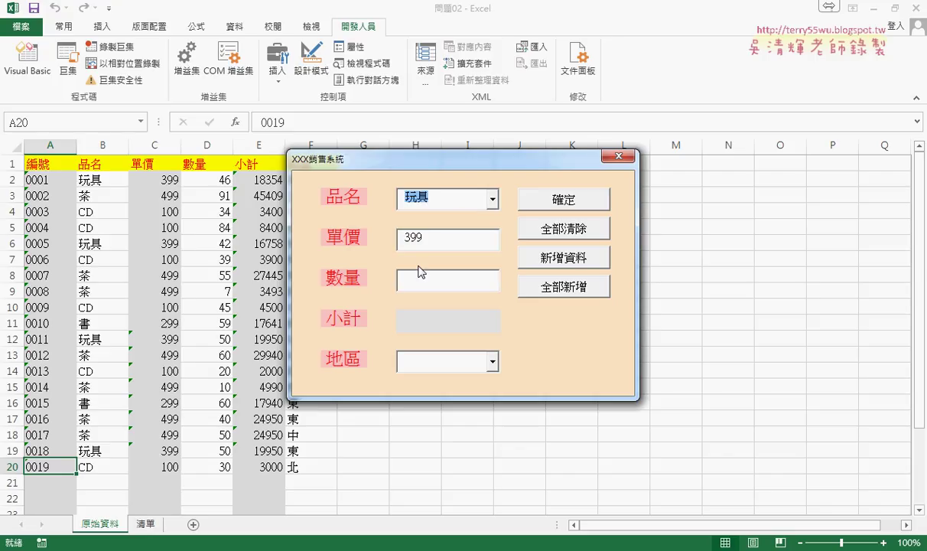
click(618, 156)
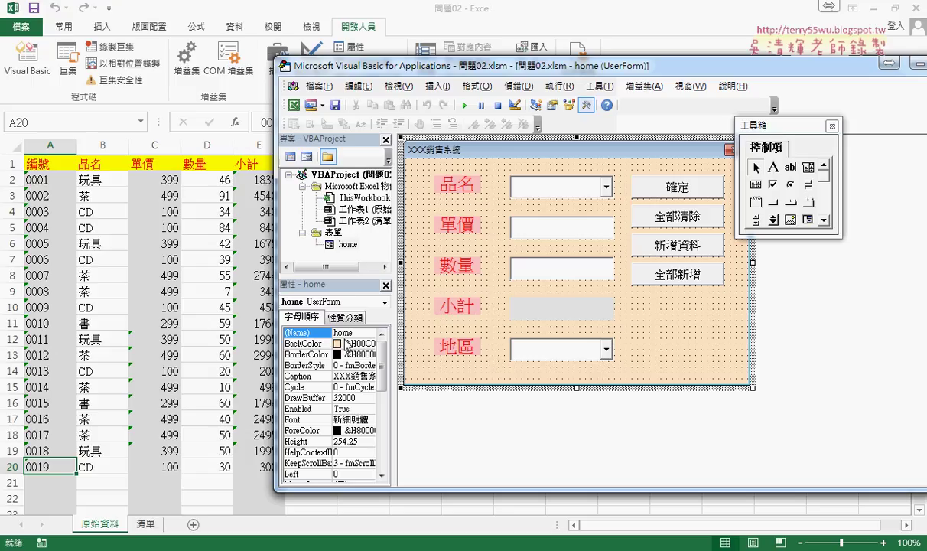
click(147, 522)
Confirm 玩具 costs 399 on 清單, then open the cmbA_Change code.
click(46, 178)
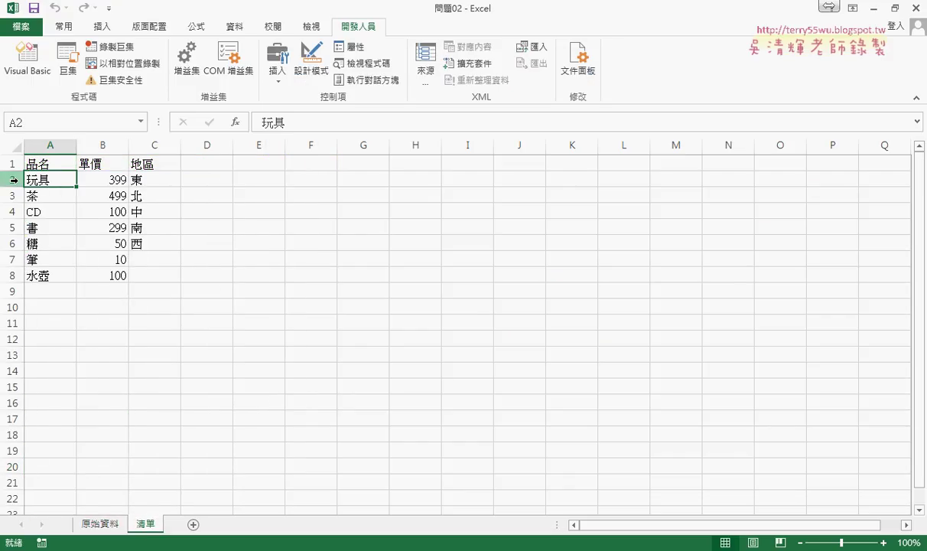
click(113, 181)
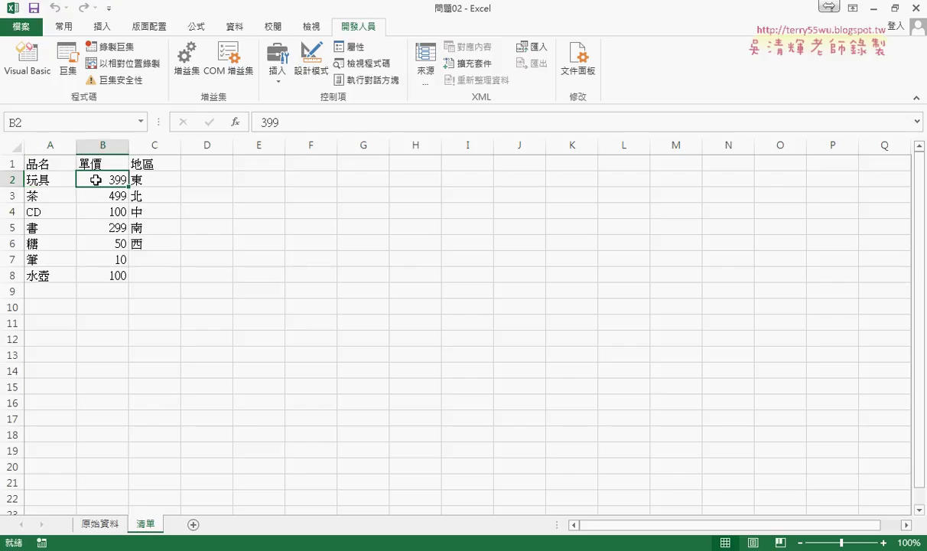
click(28, 60)
double_click(566, 187)
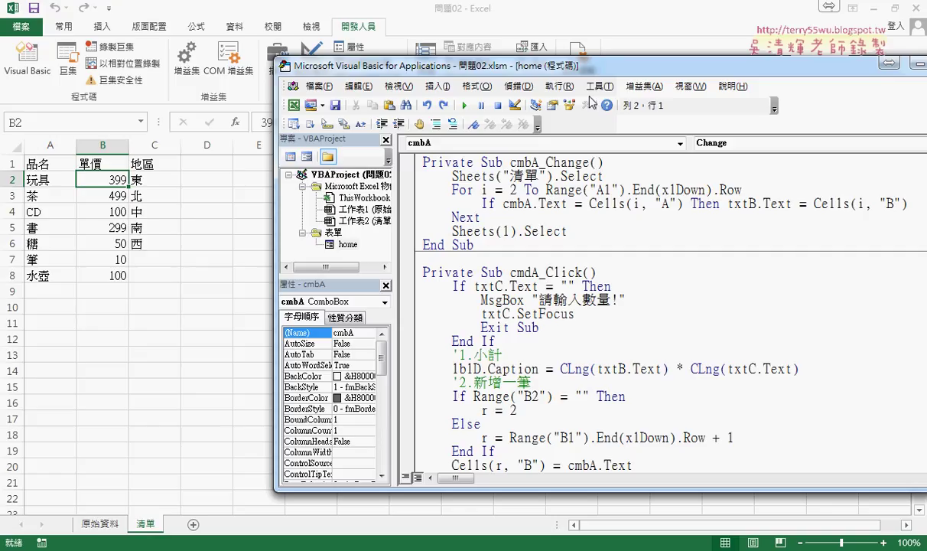
drag(588, 72, 446, 69)
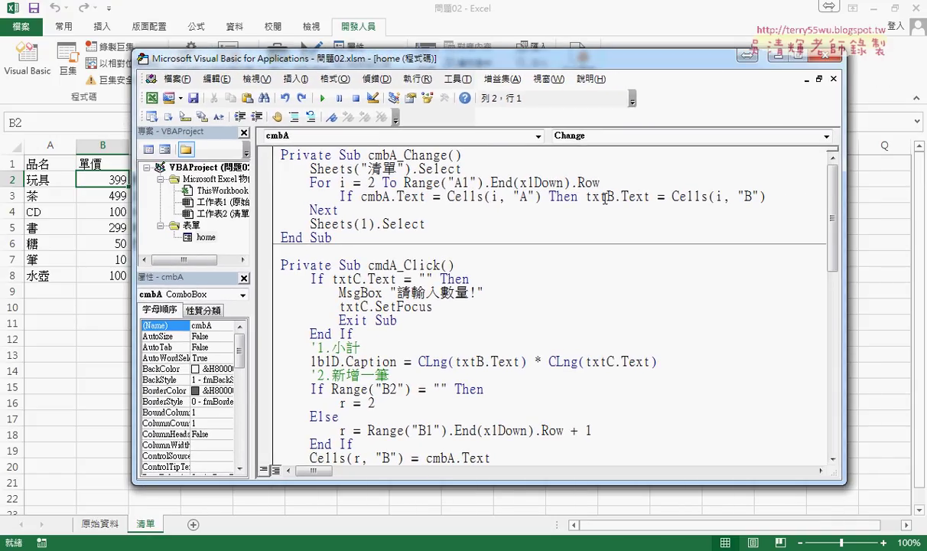
Rewrite the price lookup as a block If with the txtB assignment indented and End If added.
click(762, 196)
drag(762, 196, 586, 196)
click(650, 198)
drag(650, 196, 623, 196)
click(551, 195)
key(Return)
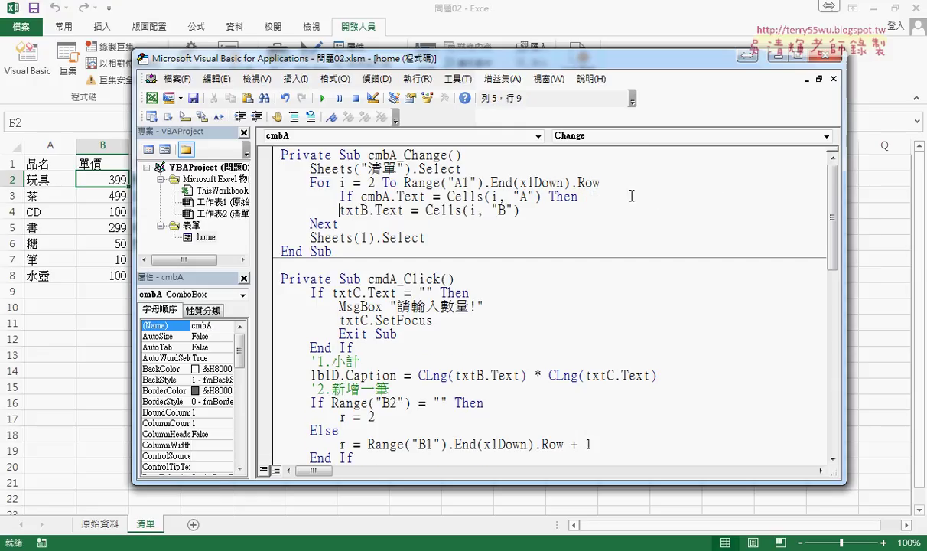
key(Tab)
key(Return)
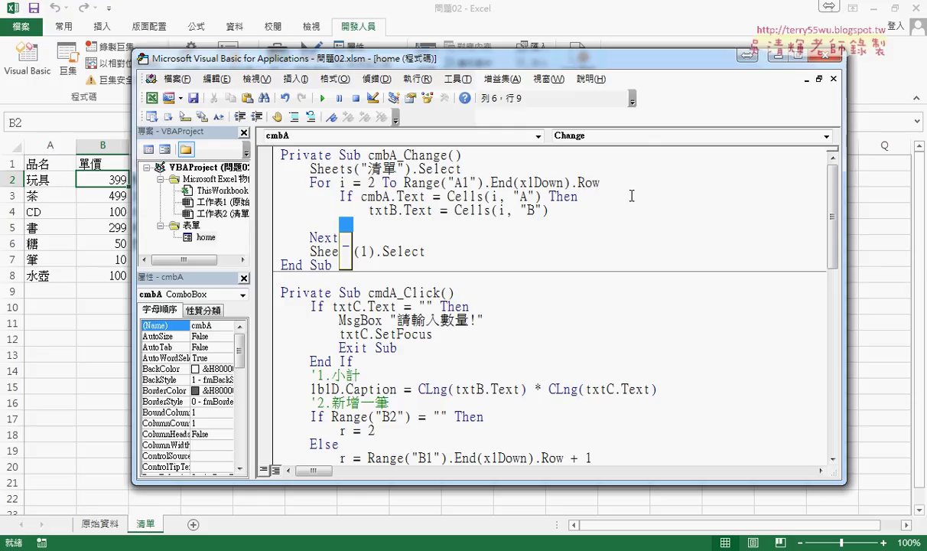
text(end )
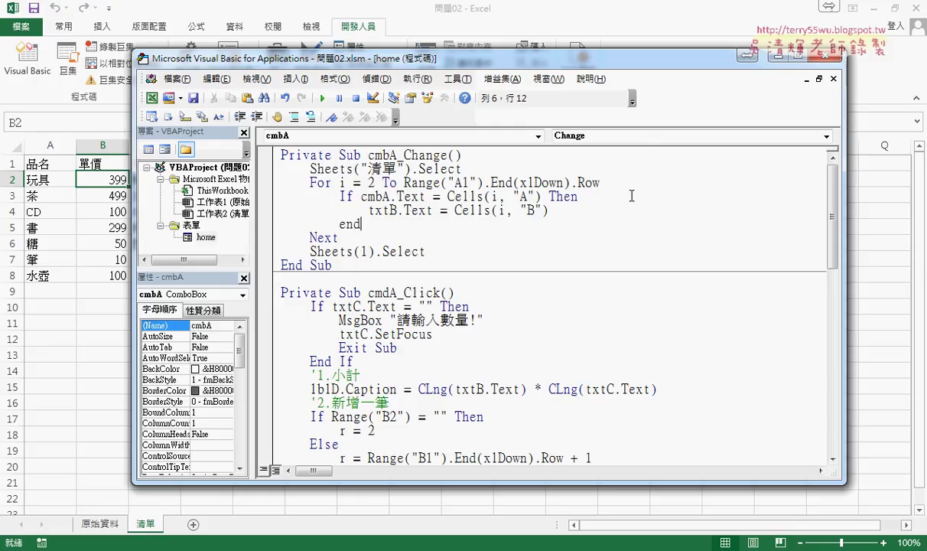
text(if)
Delete End If to restore the single-line If, then highlight the Sheets(1).Select line in cmdA_Click.
mouse_move(548, 210)
mouse_down()
mouse_move(382, 211)
mouse_move(352, 199)
mouse_move(368, 207)
mouse_up()
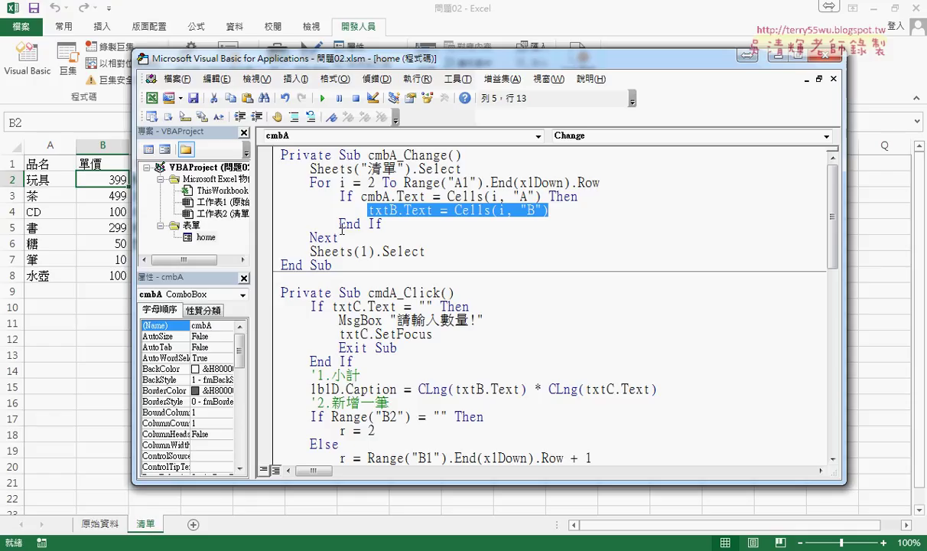
drag(382, 223, 555, 211)
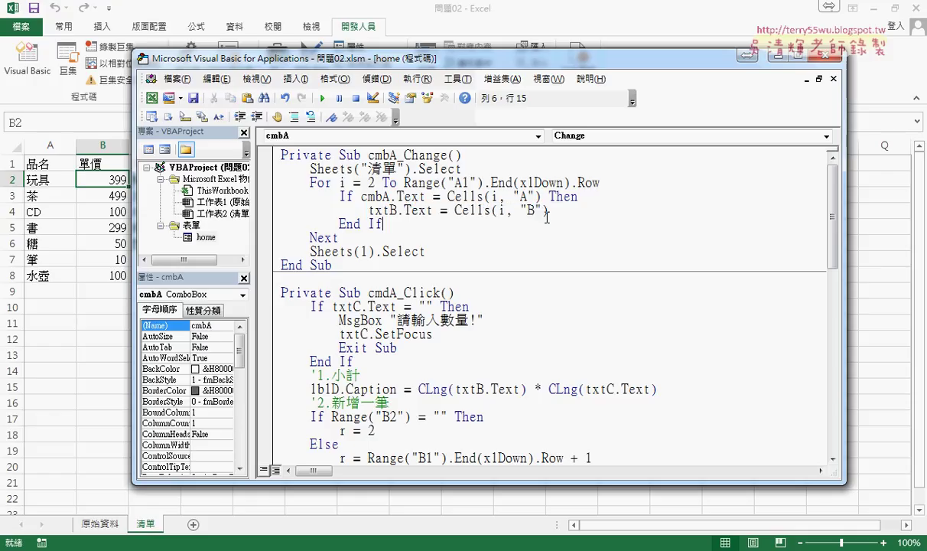
mouse_move(368, 210)
mouse_down()
mouse_move(550, 210)
mouse_move(581, 198)
mouse_up()
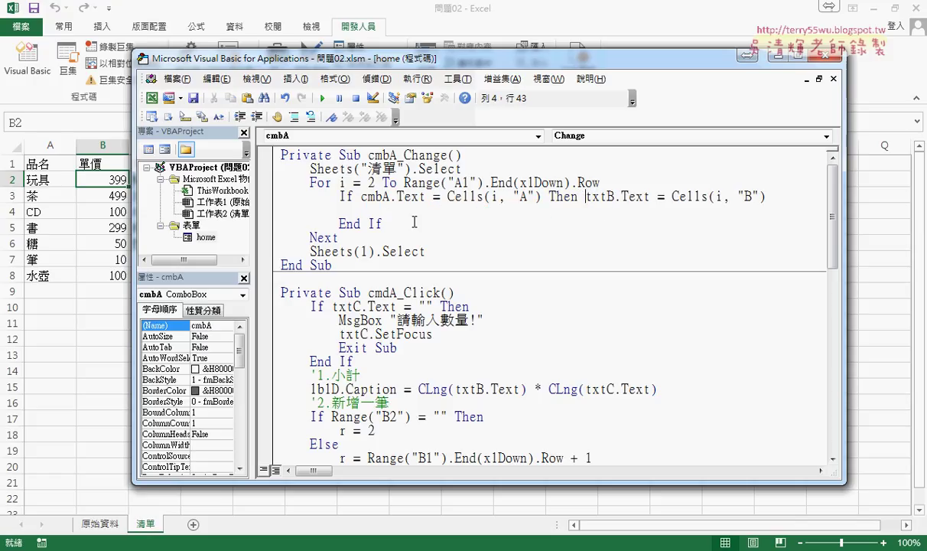
drag(260, 224, 254, 207)
key(Delete)
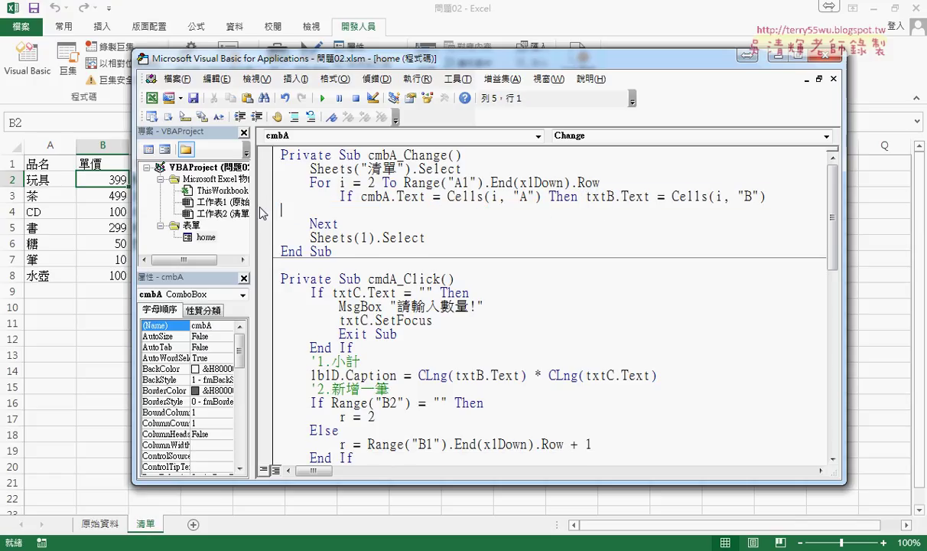
key(Delete)
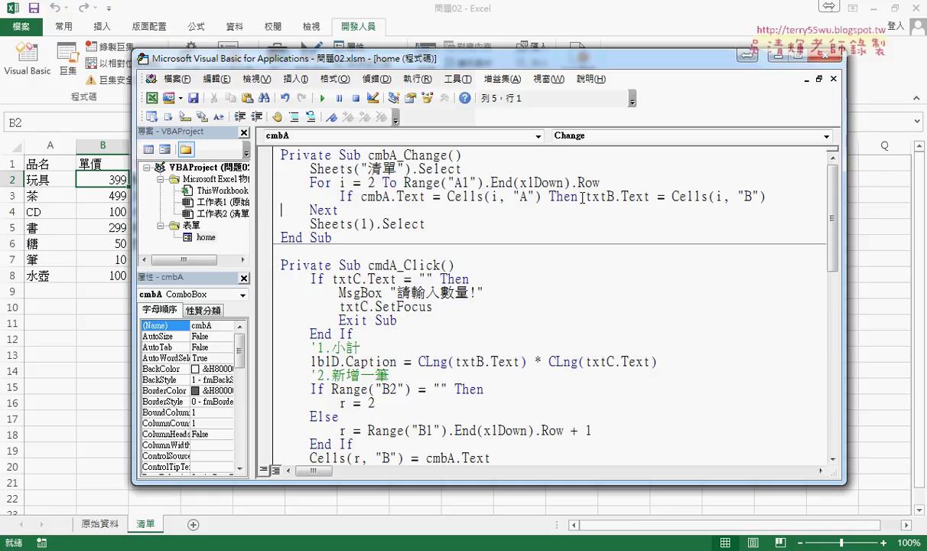
drag(583, 197, 775, 196)
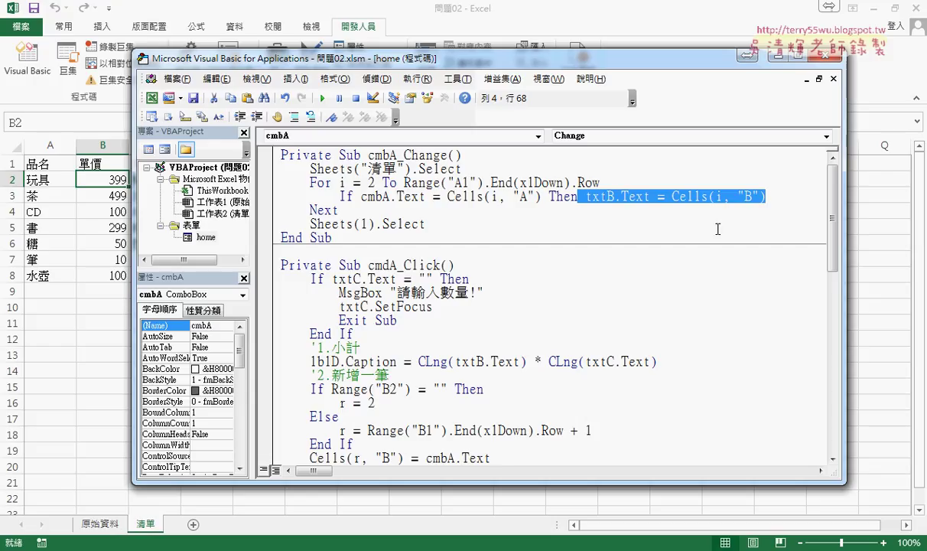
click(648, 277)
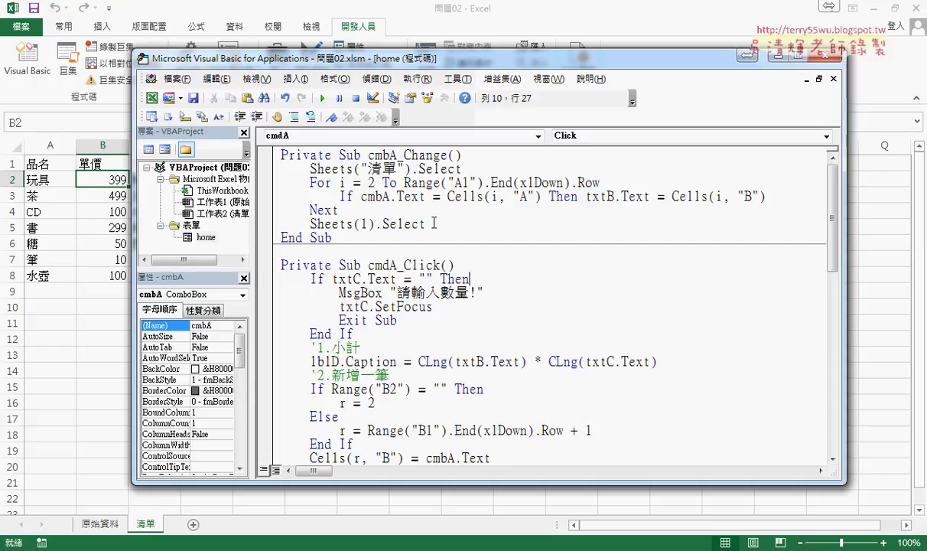
drag(426, 223, 310, 224)
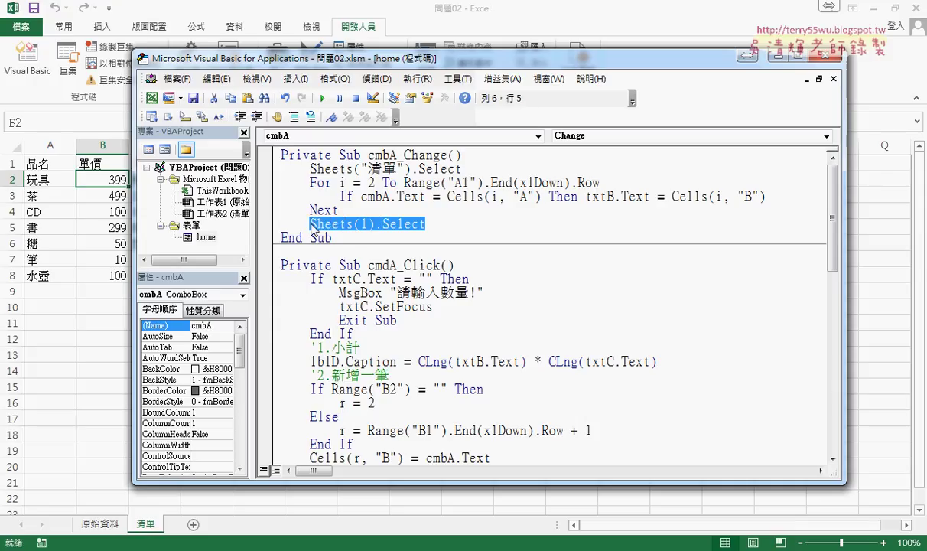
Run the form, choose CD and enter quantity 50 so 小計 computes 5000.
click(322, 98)
click(494, 199)
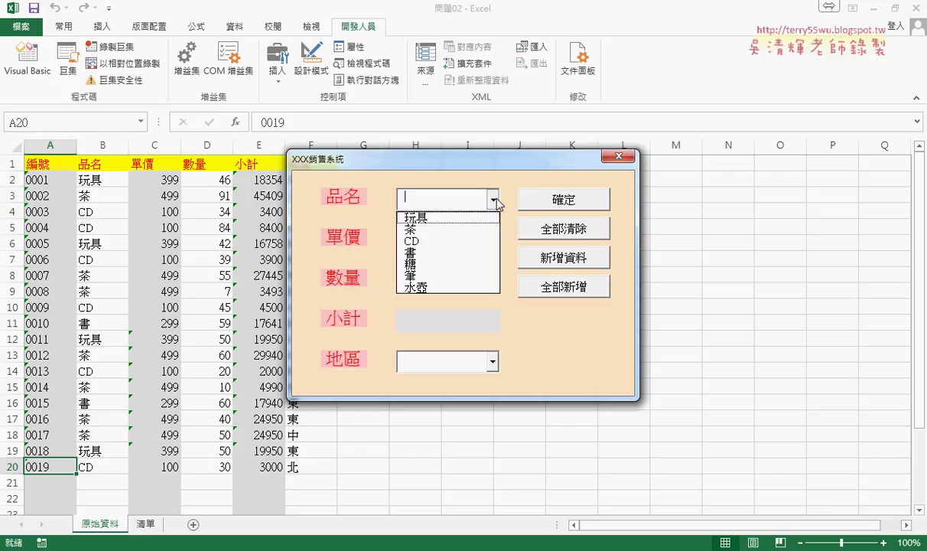
click(476, 241)
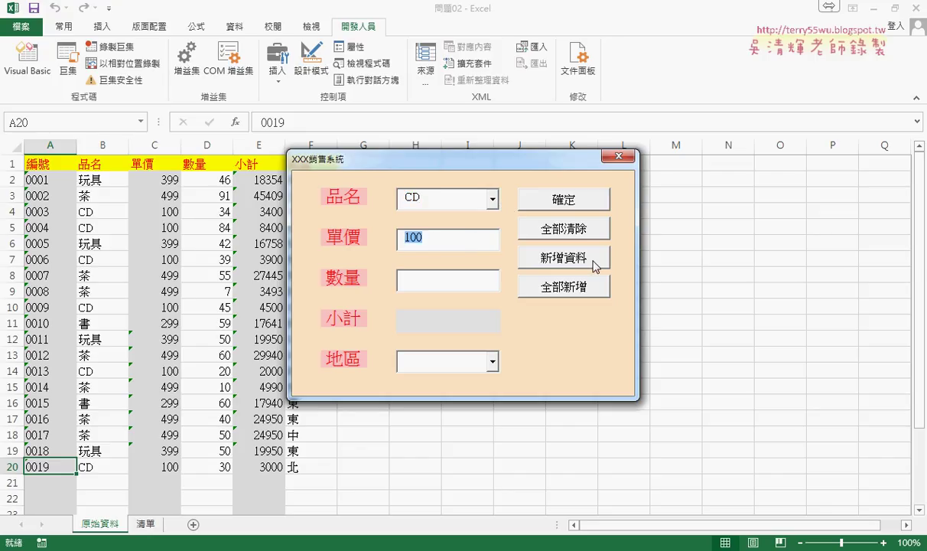
click(451, 274)
text(50)
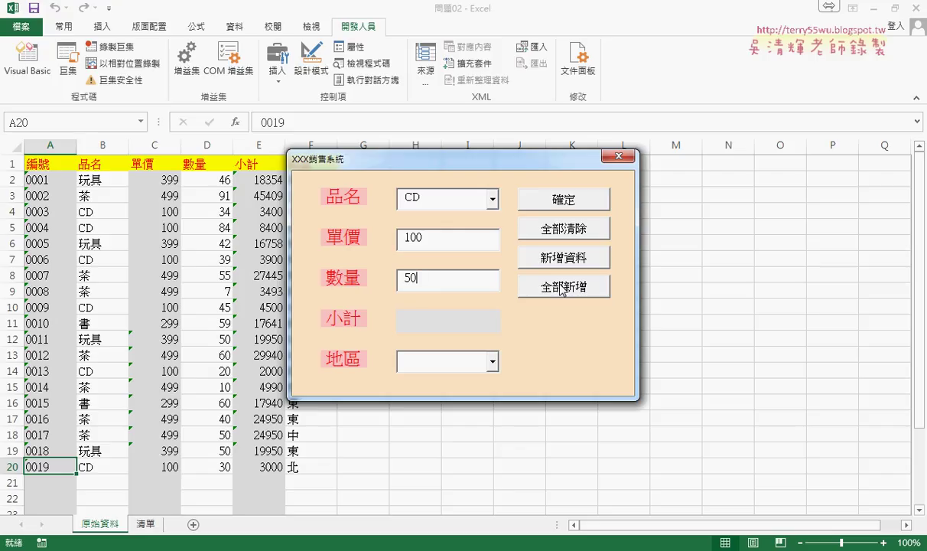
key(Tab)
Close the form and open the txtC_Exit event code for the 數量 box.
click(618, 156)
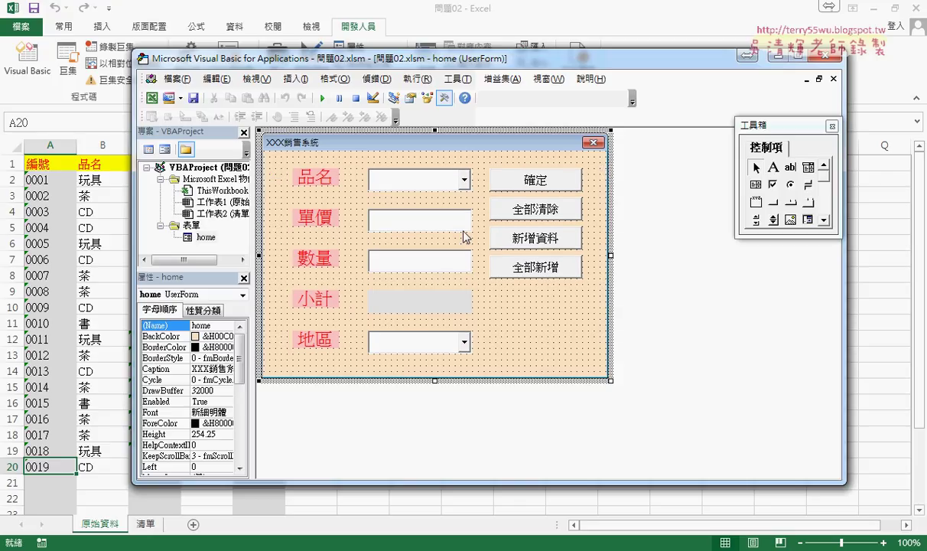
double_click(430, 263)
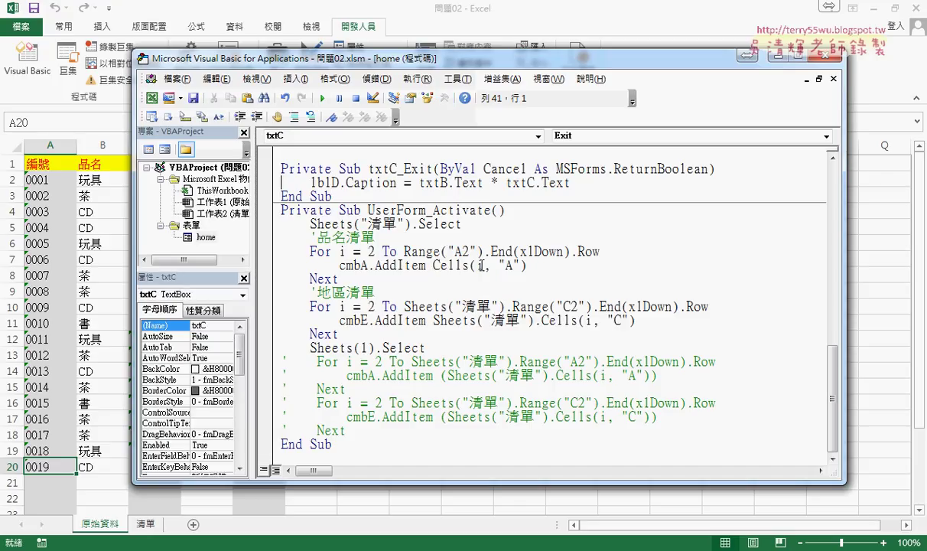
click(624, 140)
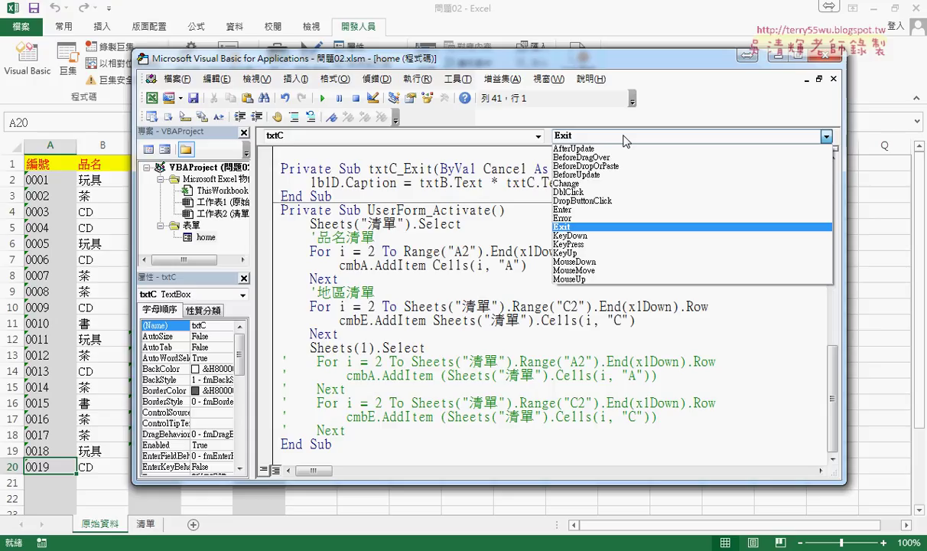
click(564, 228)
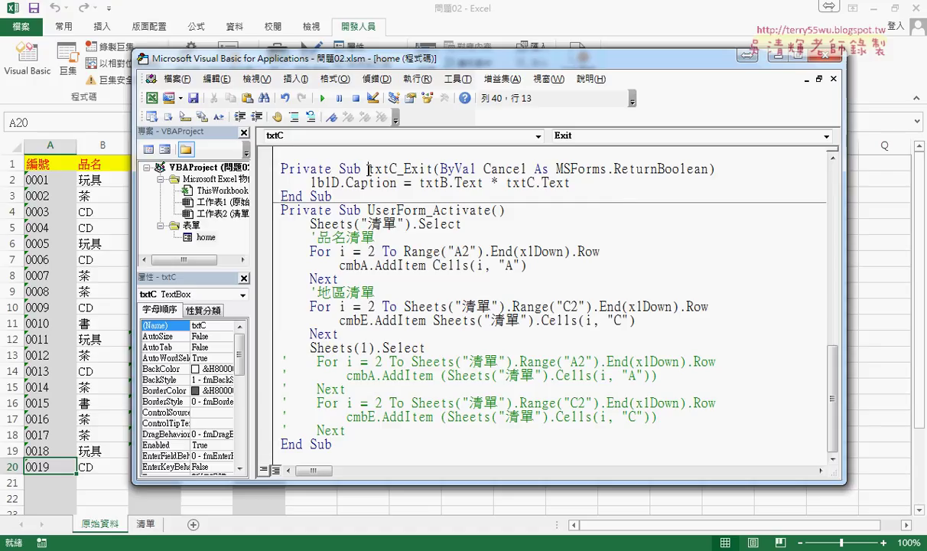
Point out txtC and lblD.Caption as the target, retyping .Caption via autocomplete.
drag(368, 169, 397, 169)
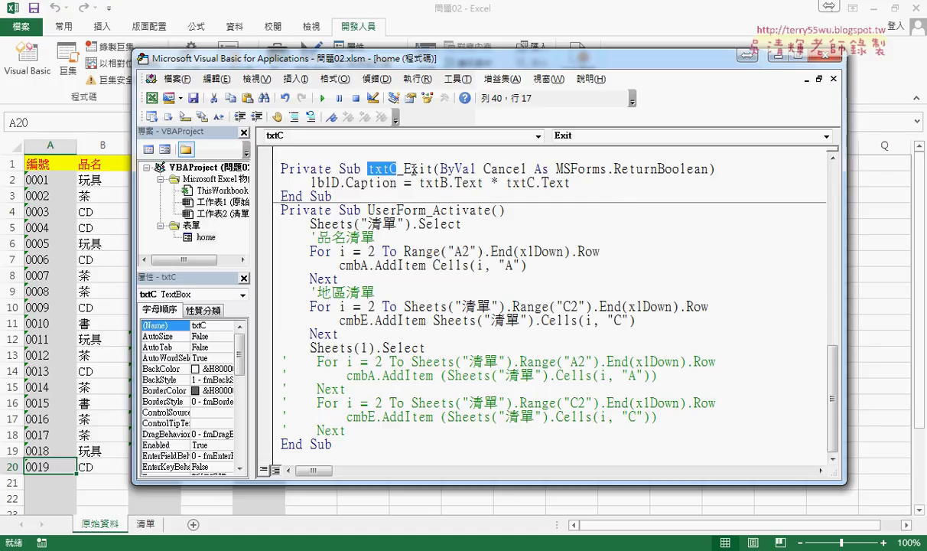
click(412, 169)
drag(419, 184, 570, 184)
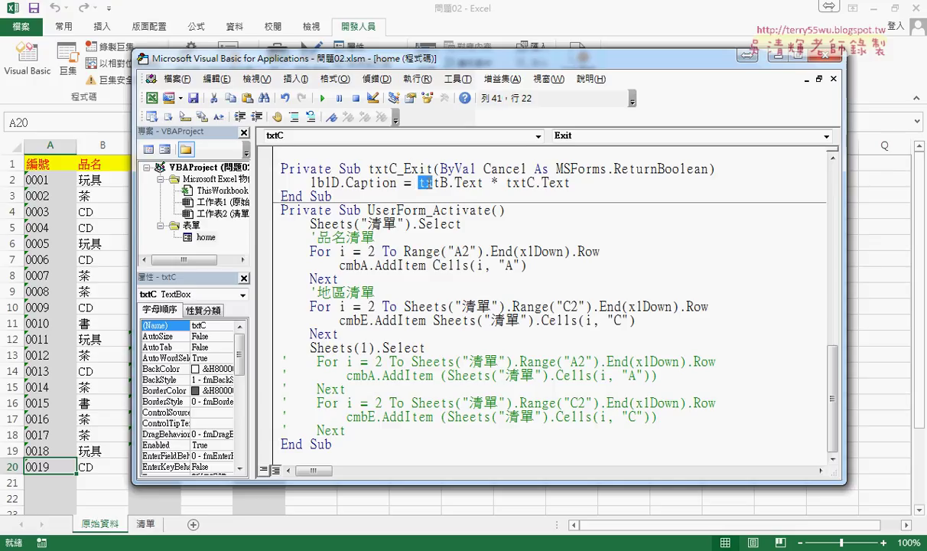
drag(397, 183, 310, 184)
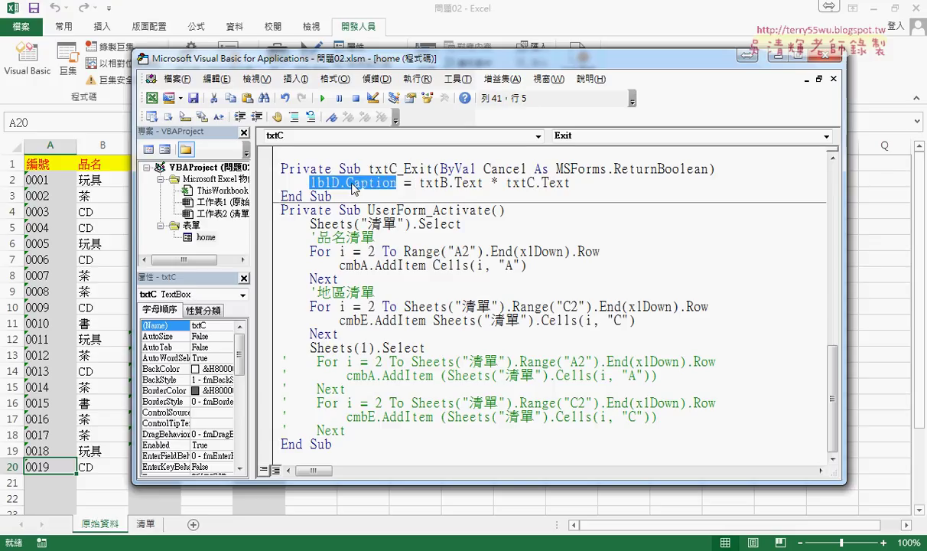
drag(401, 184, 343, 186)
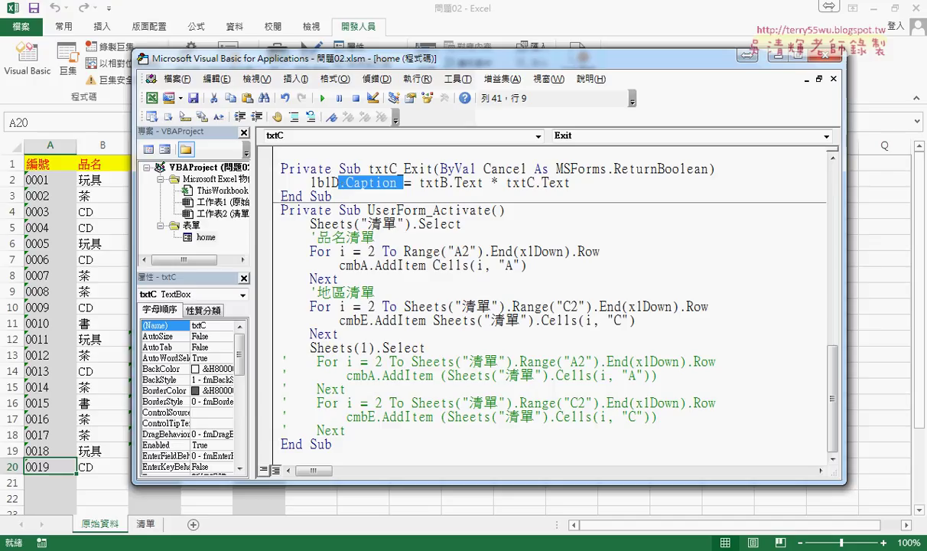
text(.)
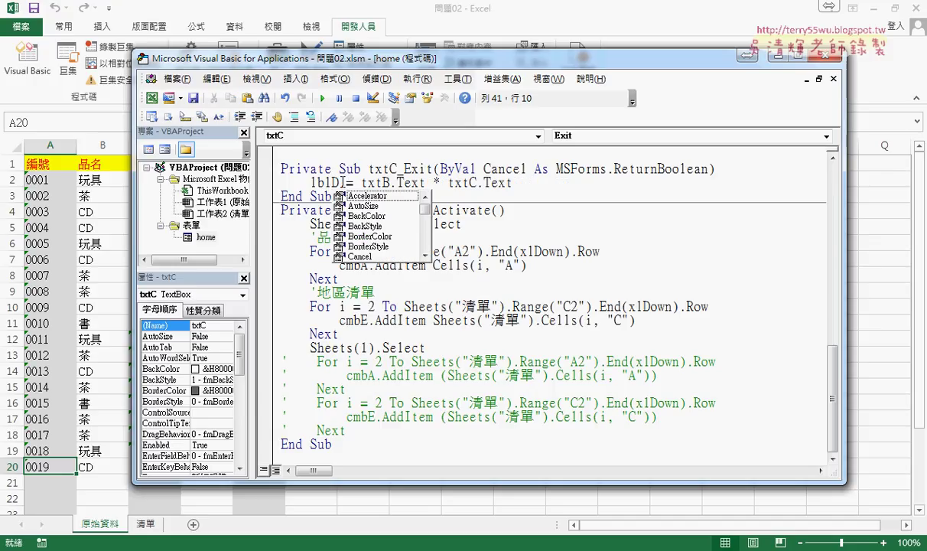
text(c)
text(a)
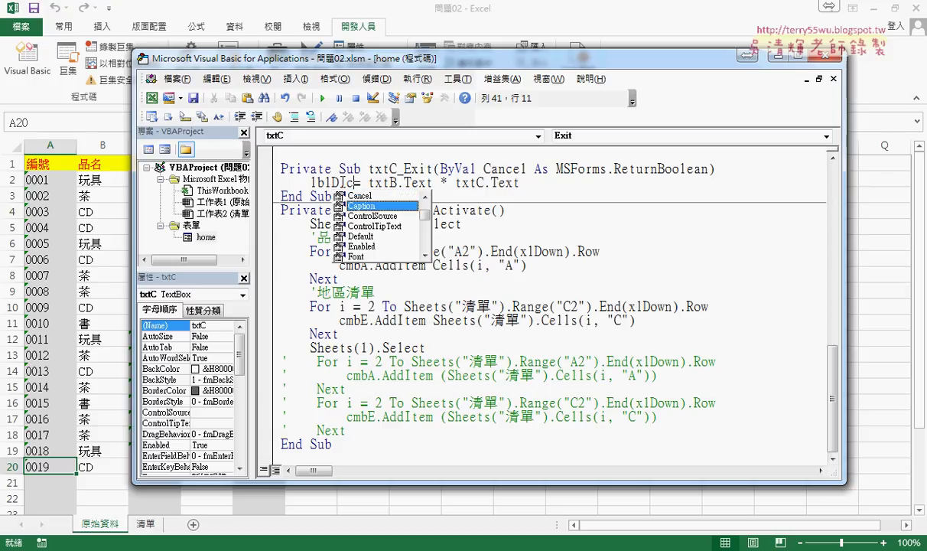
key(space)
Explain the txtB.Text * txtC.Text expression as unit price times quantity.
drag(571, 184, 419, 184)
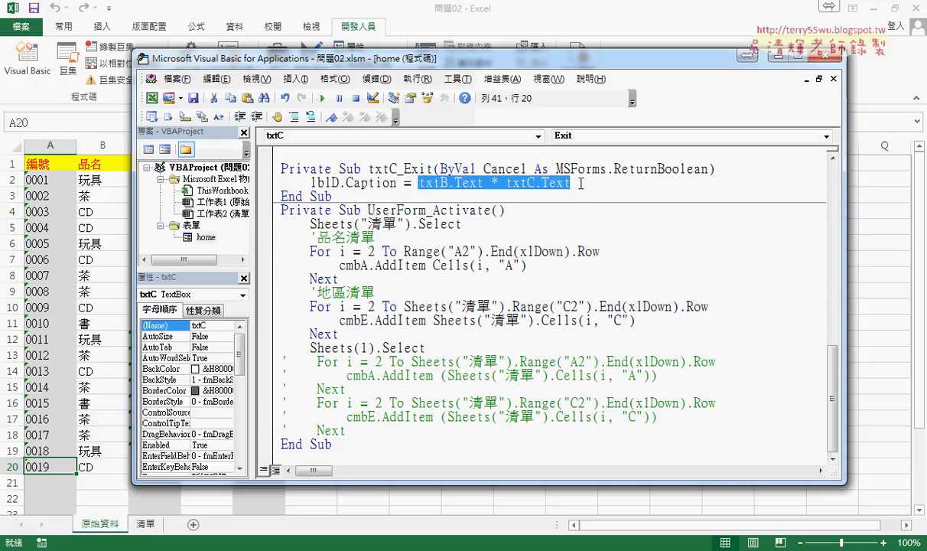
click(581, 184)
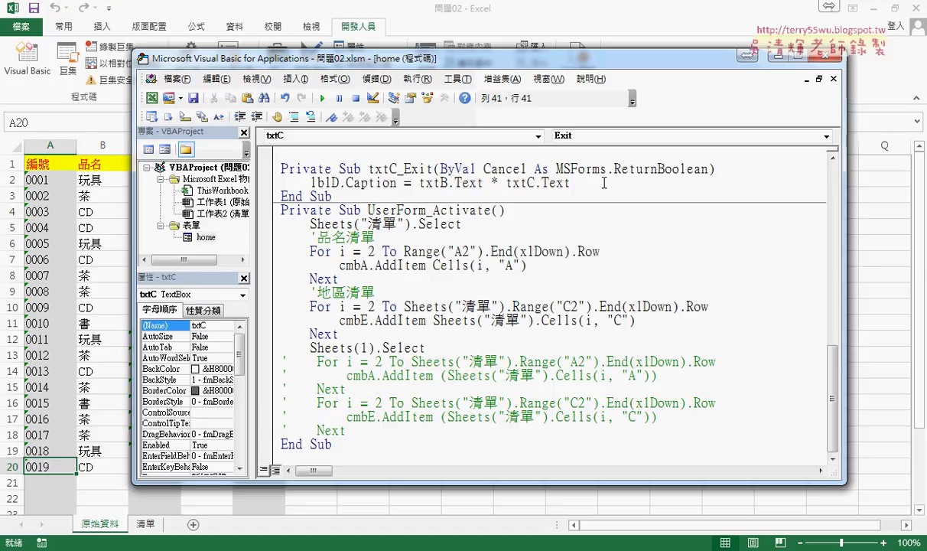
drag(506, 184, 570, 184)
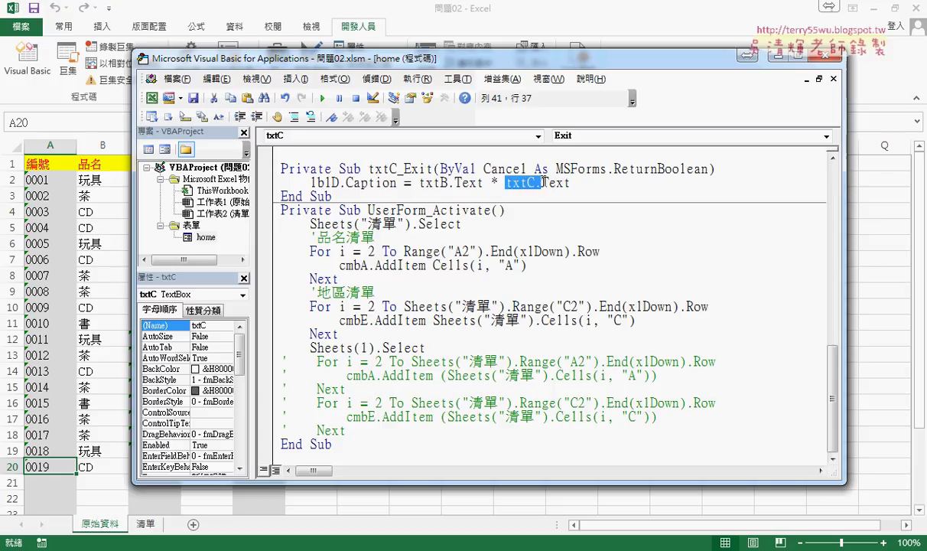
drag(484, 184, 419, 184)
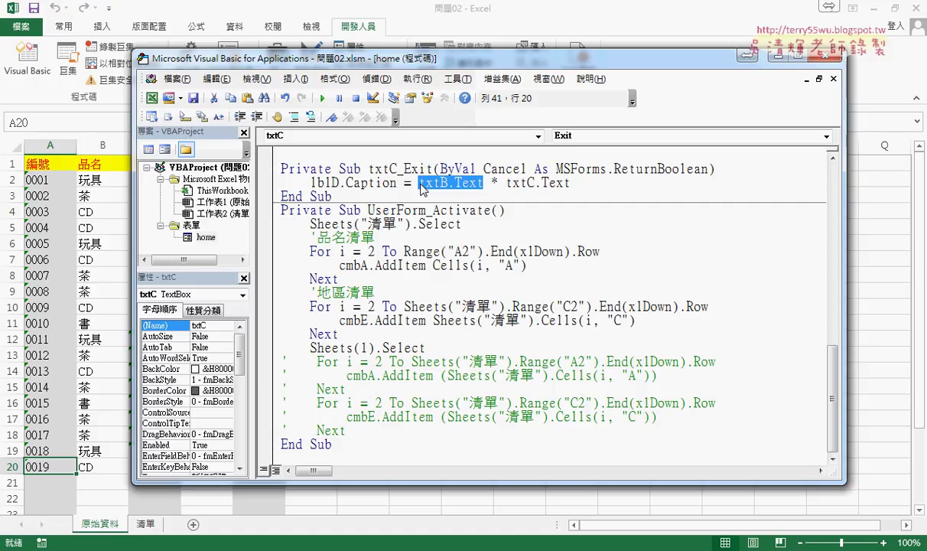
drag(505, 184, 571, 184)
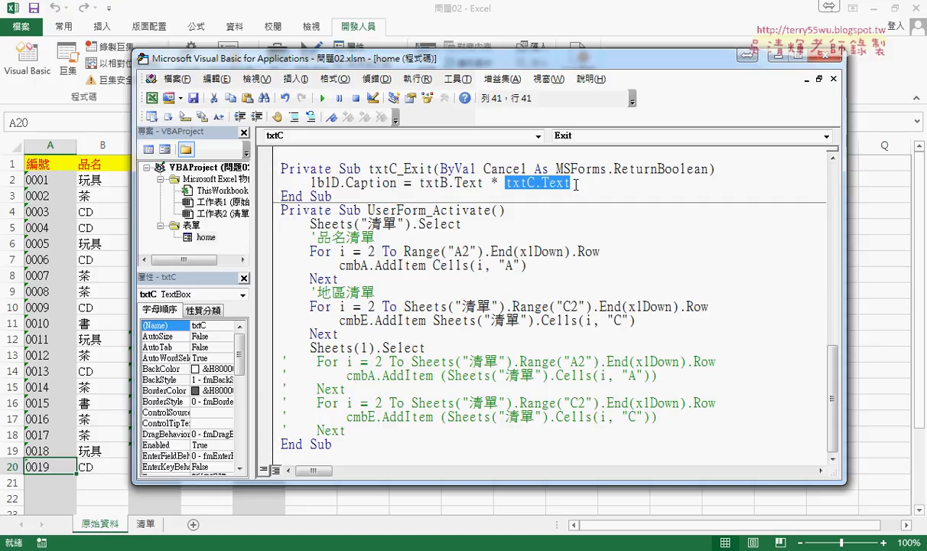
click(457, 183)
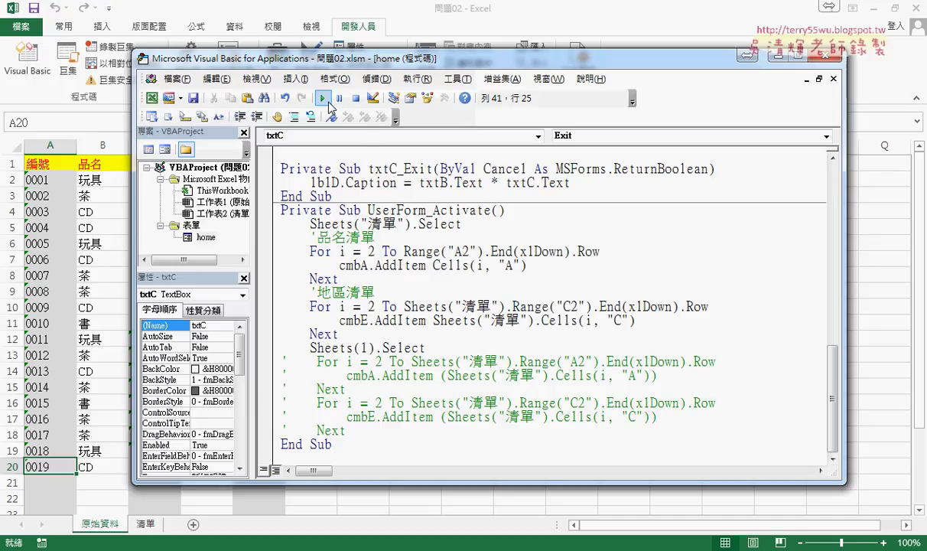
Run the form, choose CD and enter quantity 20.
click(322, 98)
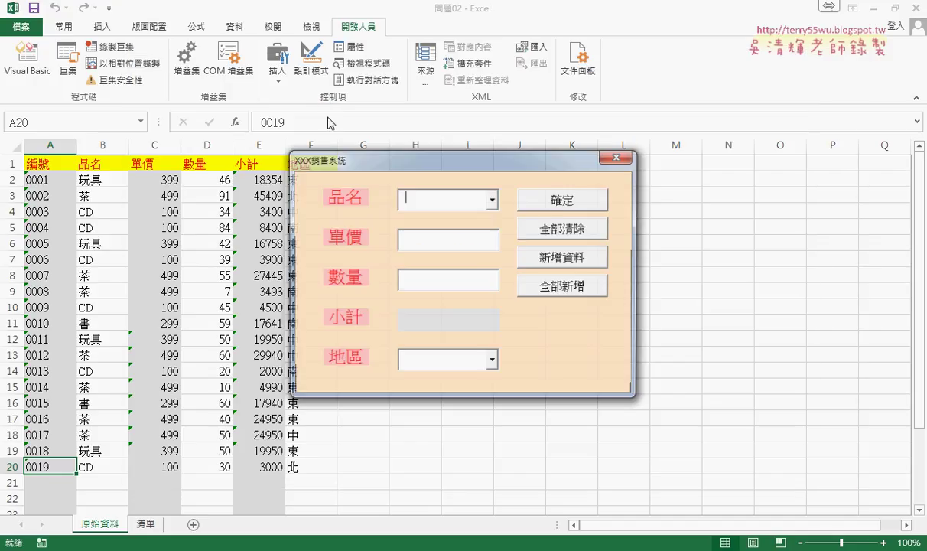
click(492, 201)
click(476, 244)
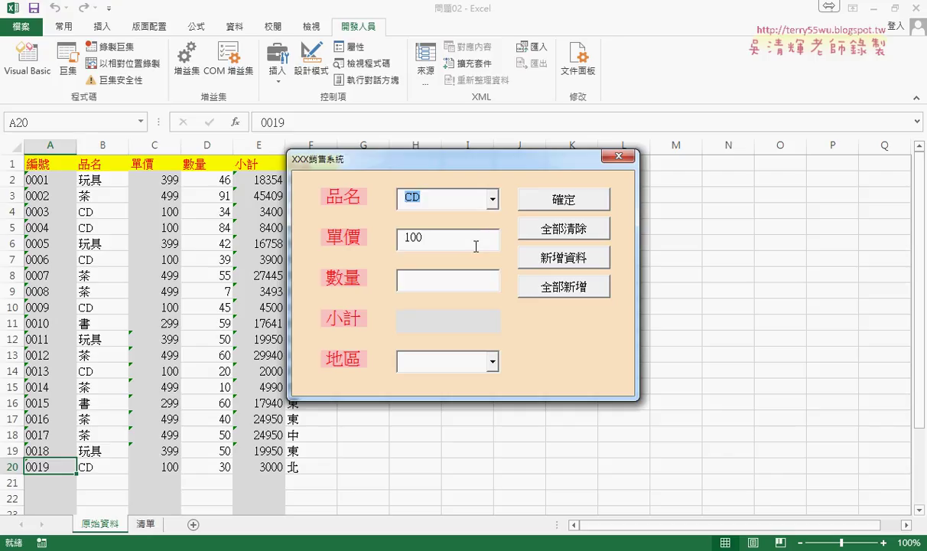
click(395, 239)
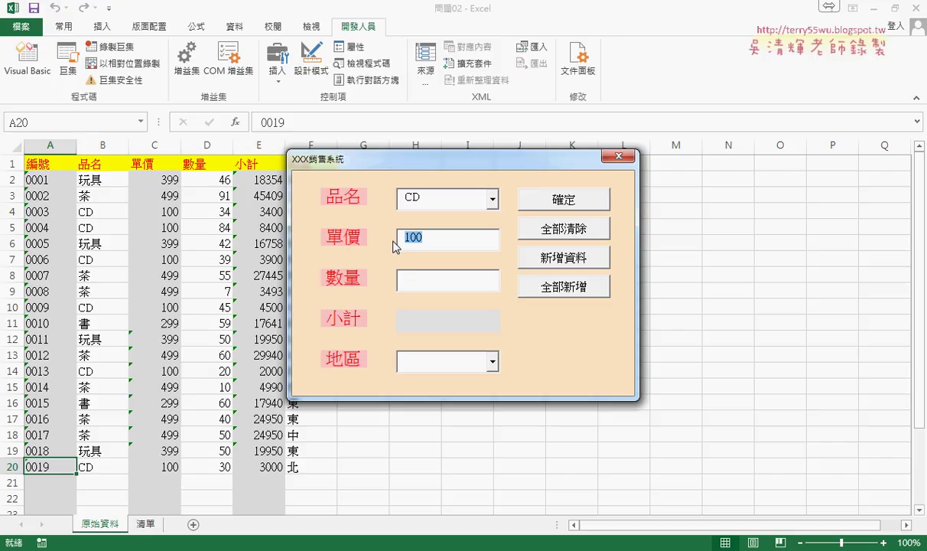
click(438, 286)
text(20)
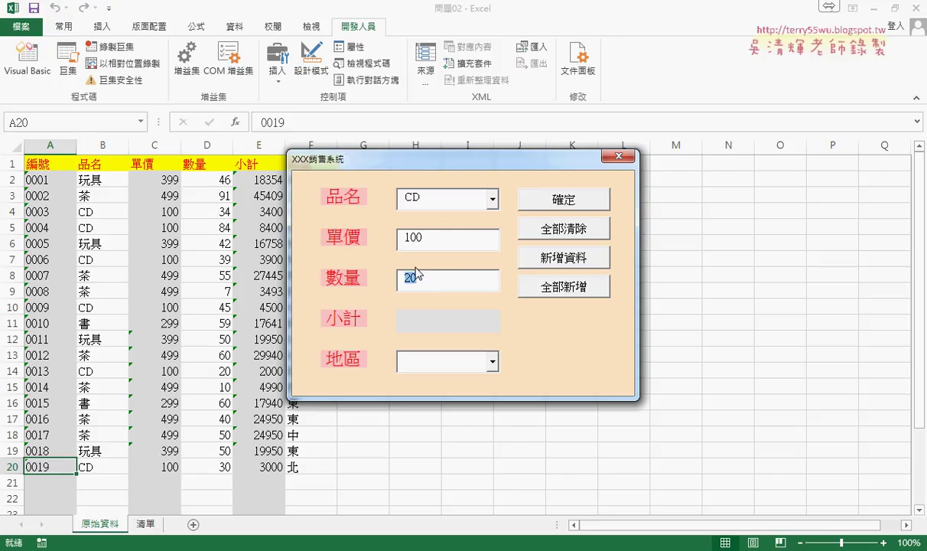
key(Tab)
click(454, 284)
Pick region 中 and submit to append row 21: 0020, CD, 100, 20, 2000, 中.
click(492, 362)
click(458, 393)
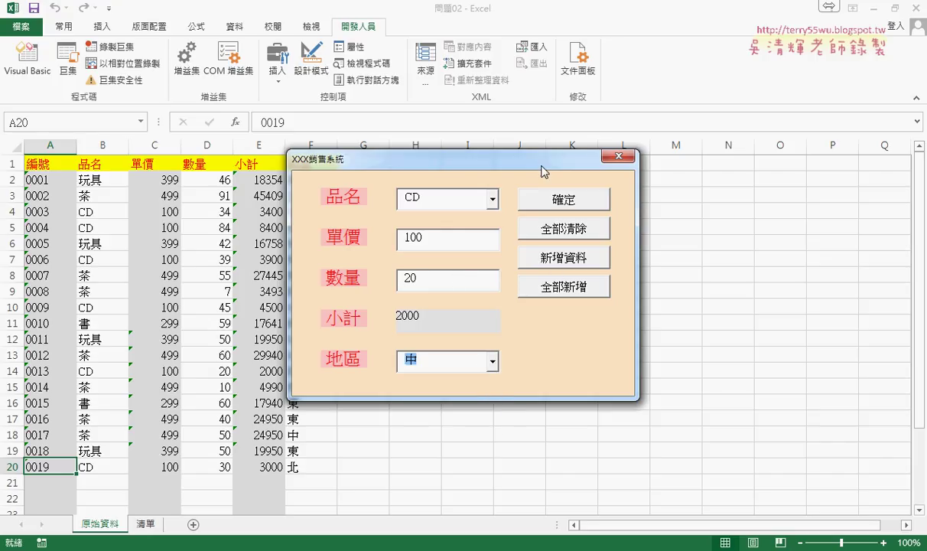
drag(542, 167, 713, 85)
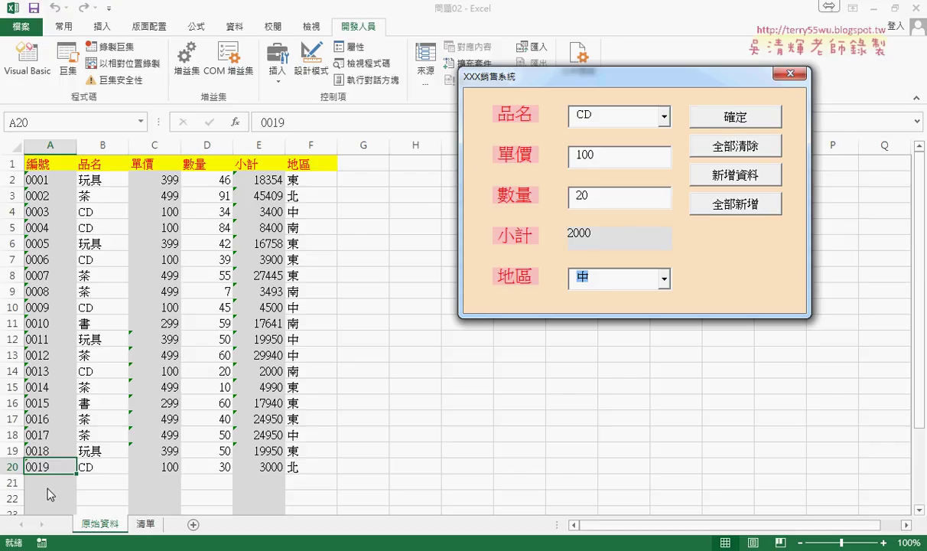
click(593, 114)
click(601, 156)
click(605, 197)
click(608, 280)
click(737, 122)
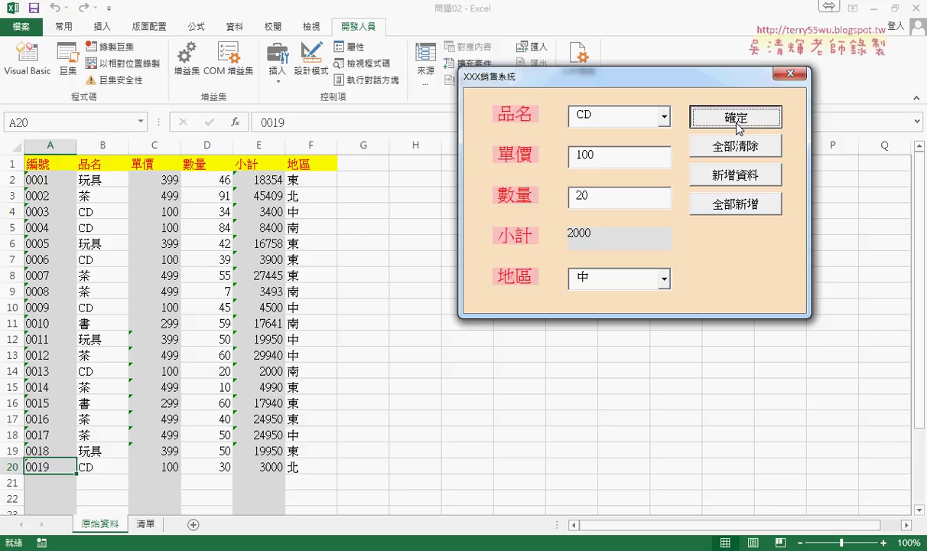
click(737, 121)
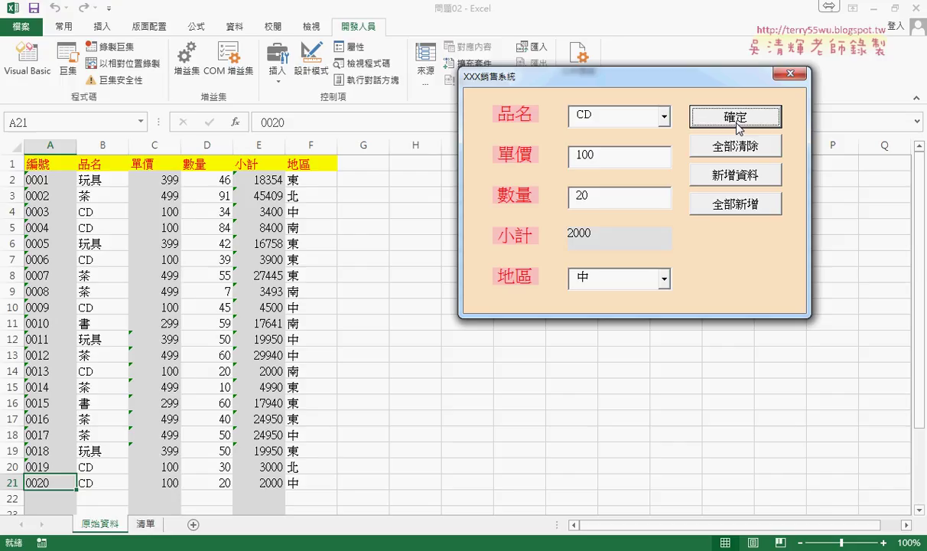
Review the cmdA_Click empty-quantity check in the code, then relaunch the XXX銷售系統 form.
click(790, 73)
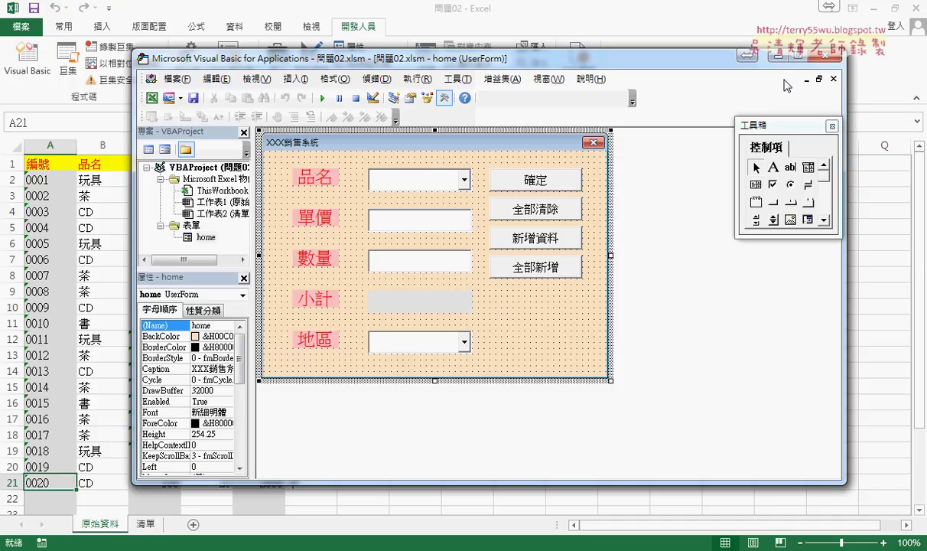
double_click(545, 187)
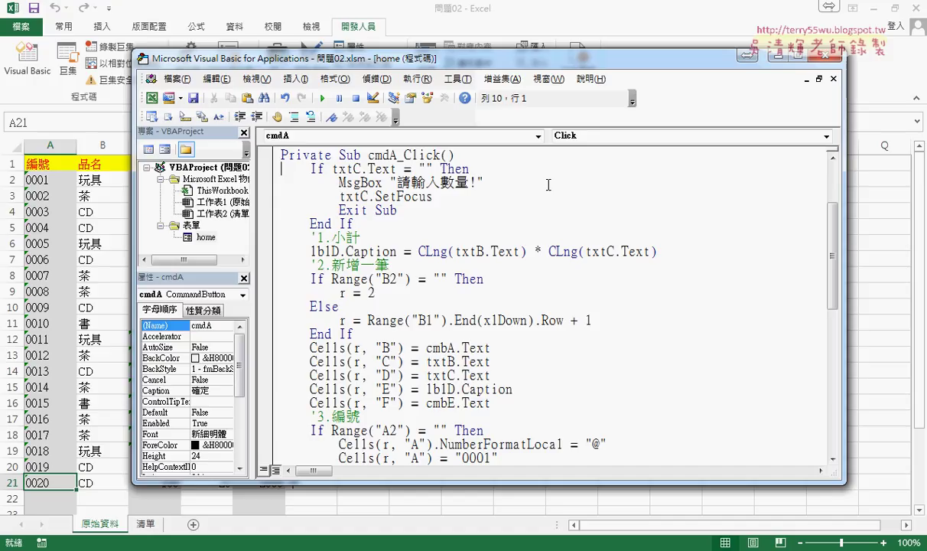
drag(473, 63, 548, 51)
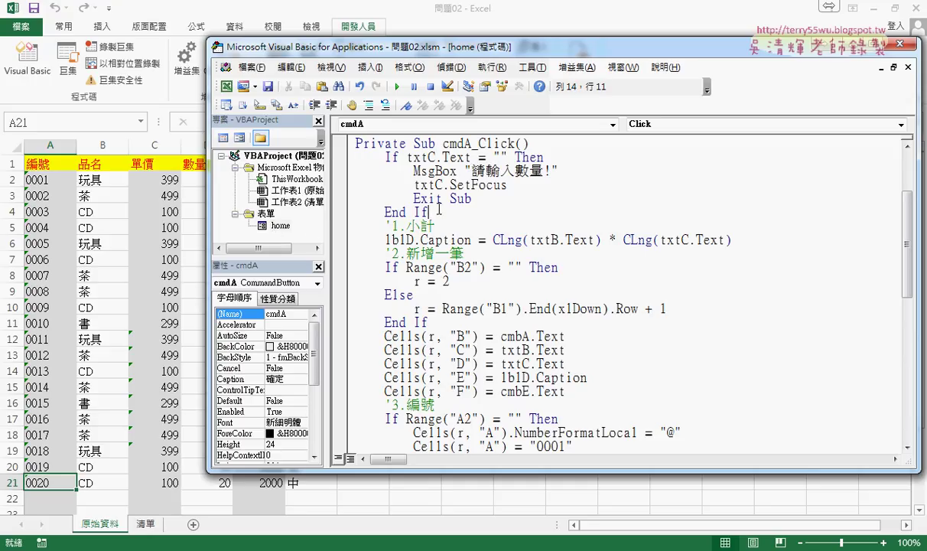
drag(429, 212, 350, 157)
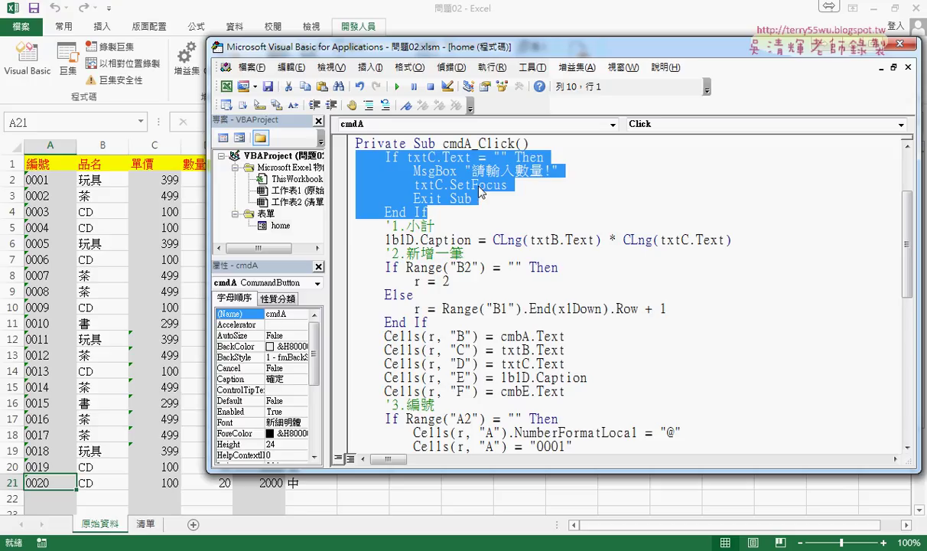
click(397, 86)
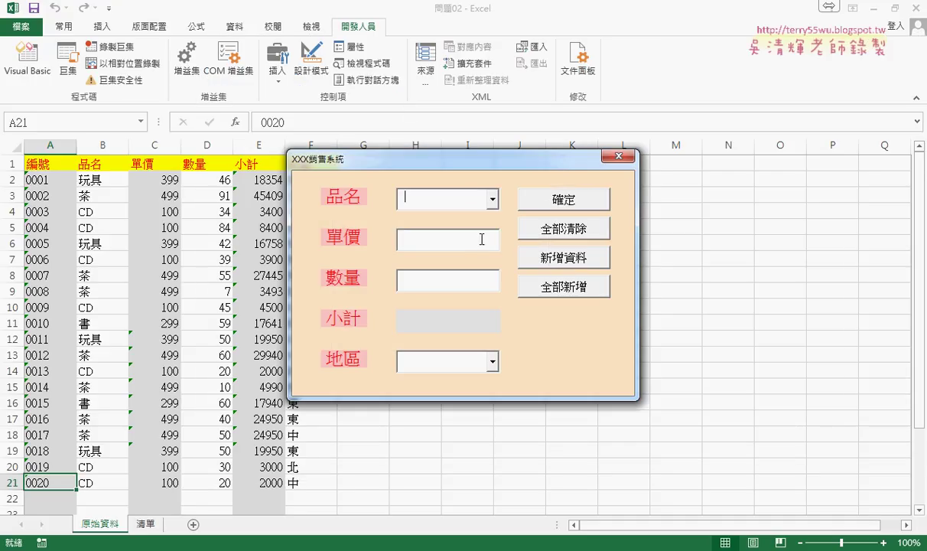
Choose product CD and submit without a quantity to trigger the missing-quantity warning.
click(492, 199)
click(459, 231)
click(563, 201)
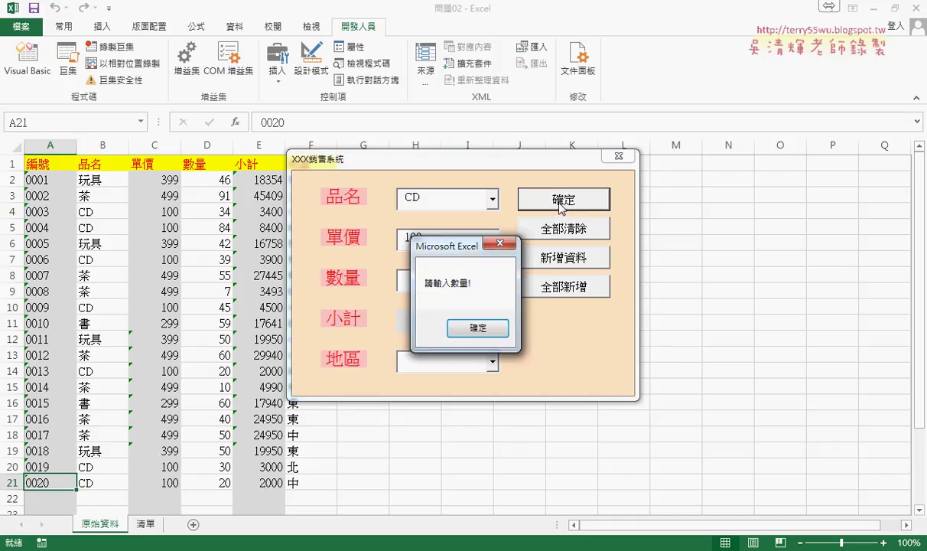
click(482, 333)
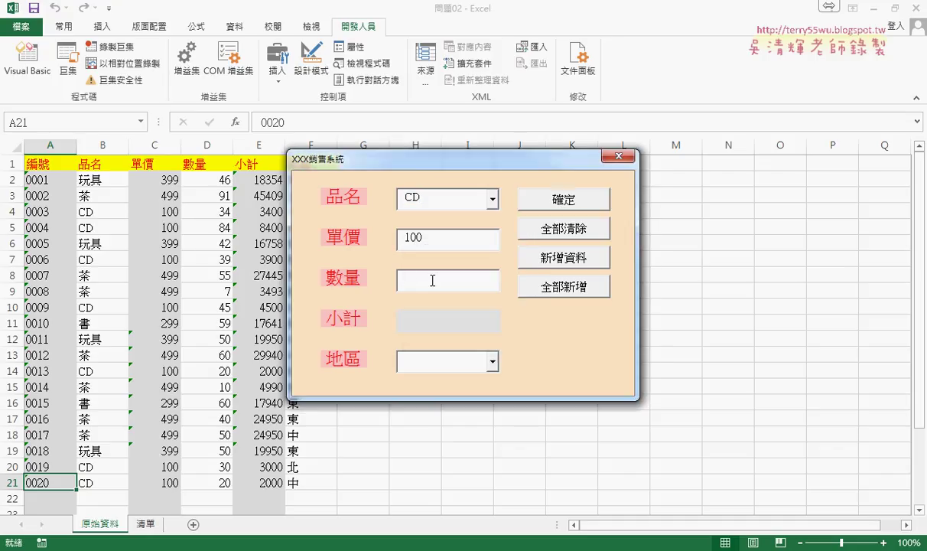
Enter quantity 50 and region 北, then submit to add record 0021 in row 22.
text(50)
key(Tab)
click(492, 363)
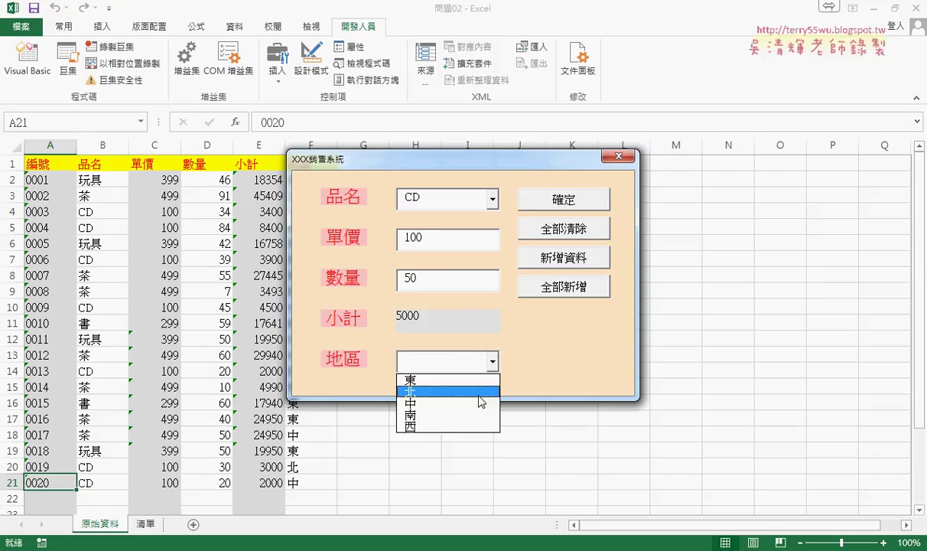
click(455, 391)
click(539, 196)
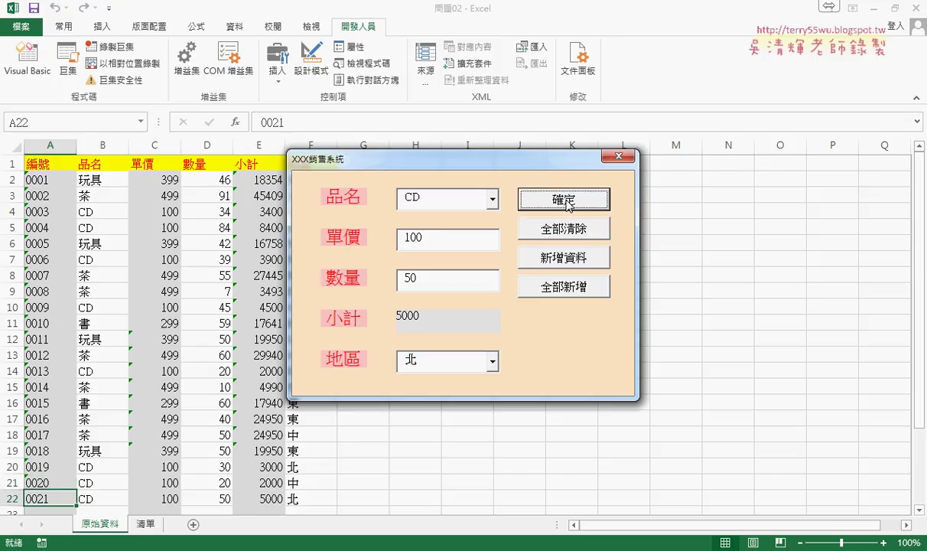
Close the running form and open the confirm button's cmdA_Click code.
click(619, 159)
click(587, 161)
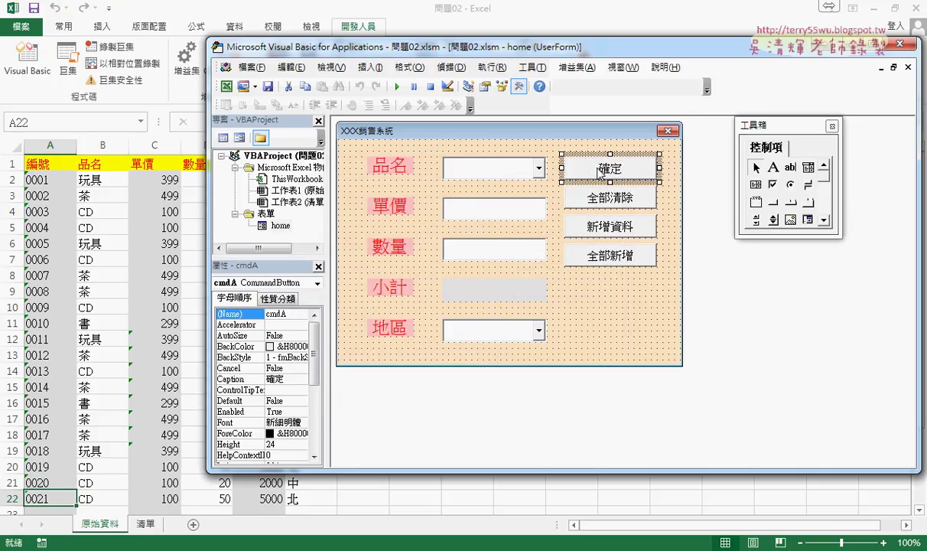
double_click(566, 162)
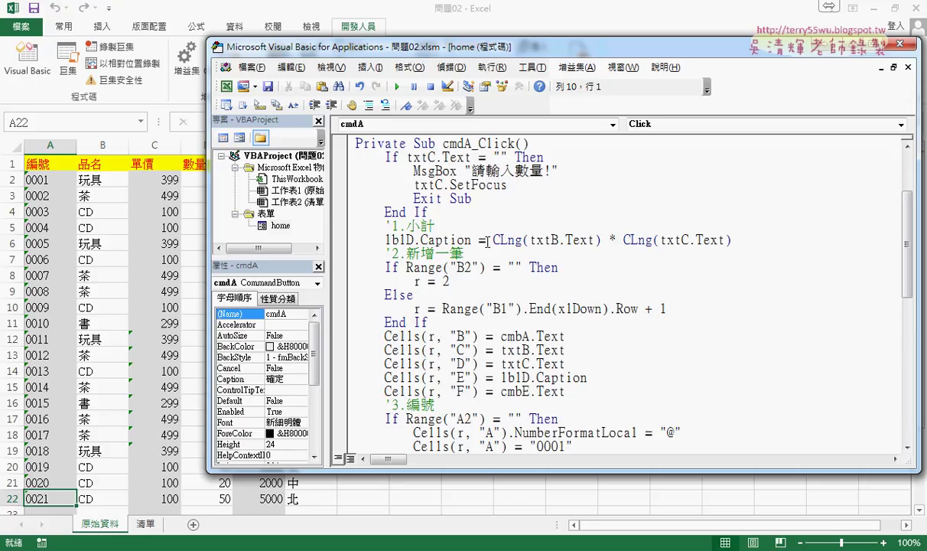
Comment out the lblD.Caption = CLng(...) subtotal line with an apostrophe.
click(785, 241)
mouse_move(470, 240)
mouse_down()
mouse_move(735, 241)
mouse_move(385, 239)
mouse_up()
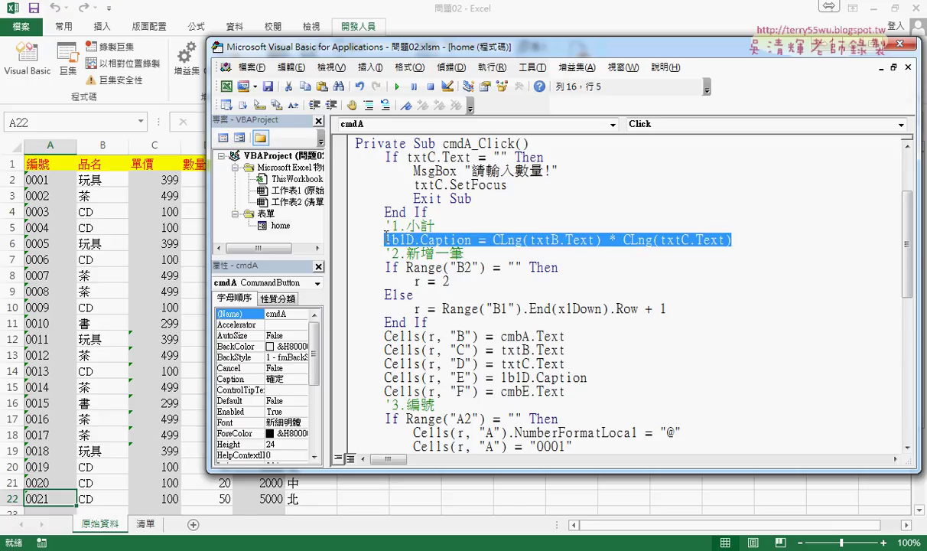
click(385, 239)
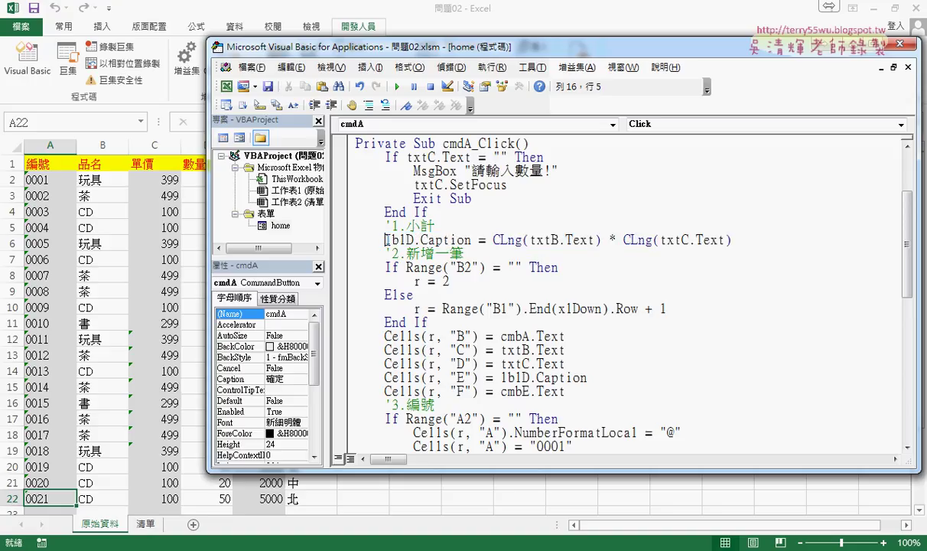
text(')
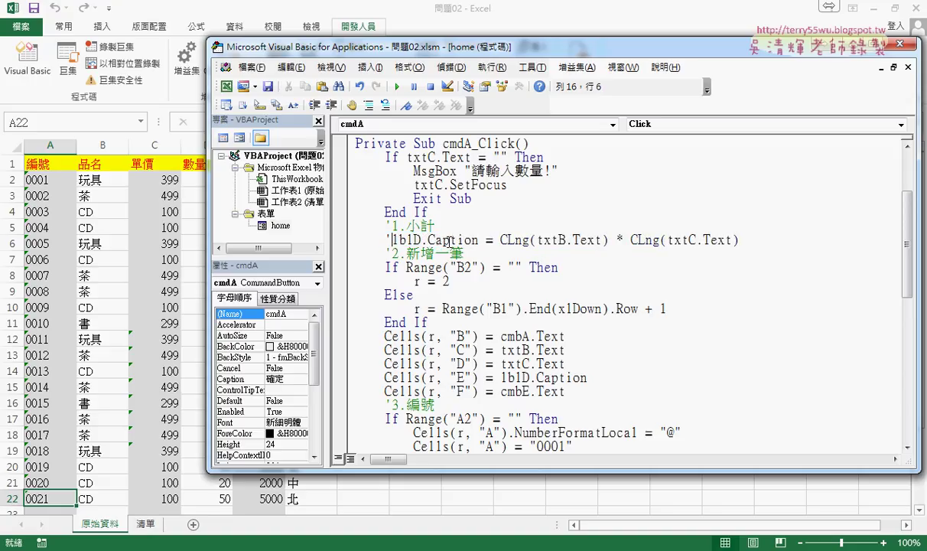
Highlight the next-empty-row calculation and the Cells(r, ...) lines writing columns B–F.
click(459, 282)
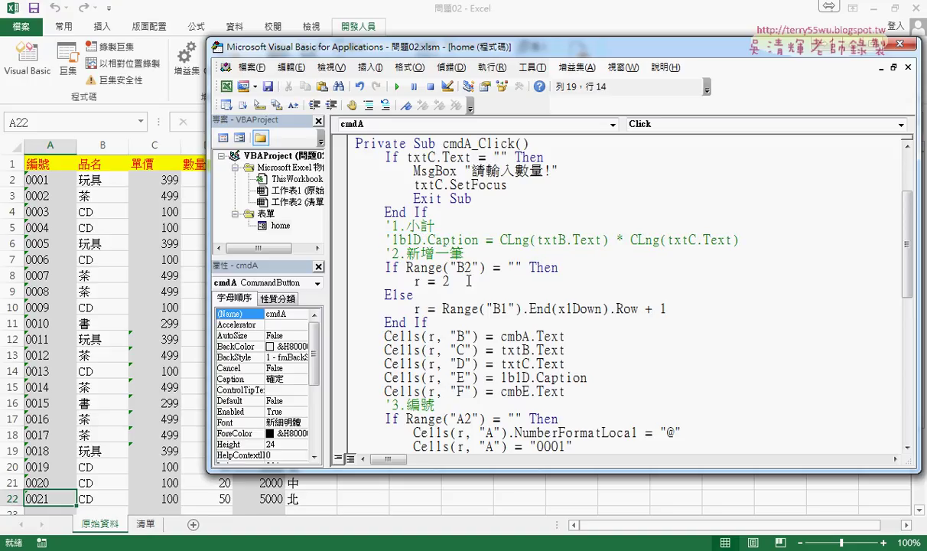
scroll(524, 319, down, 2)
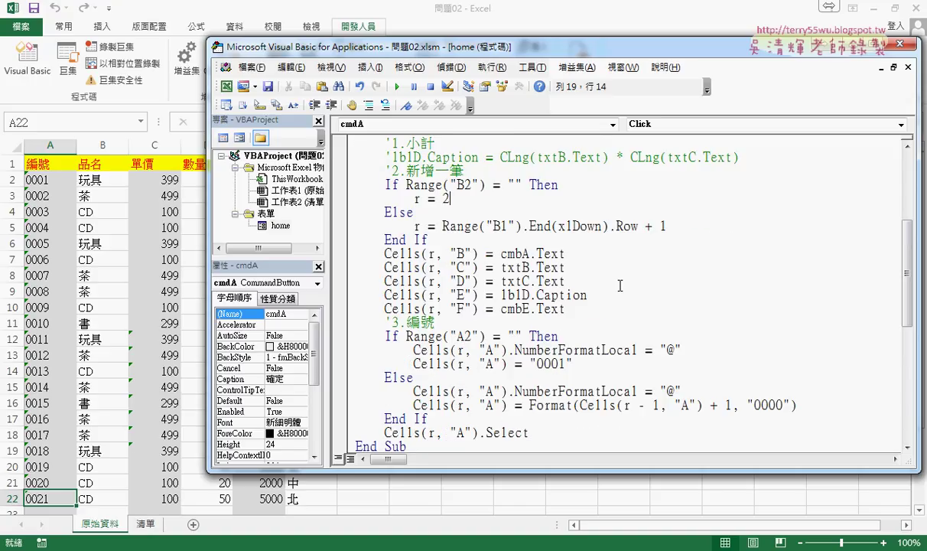
drag(640, 227, 441, 227)
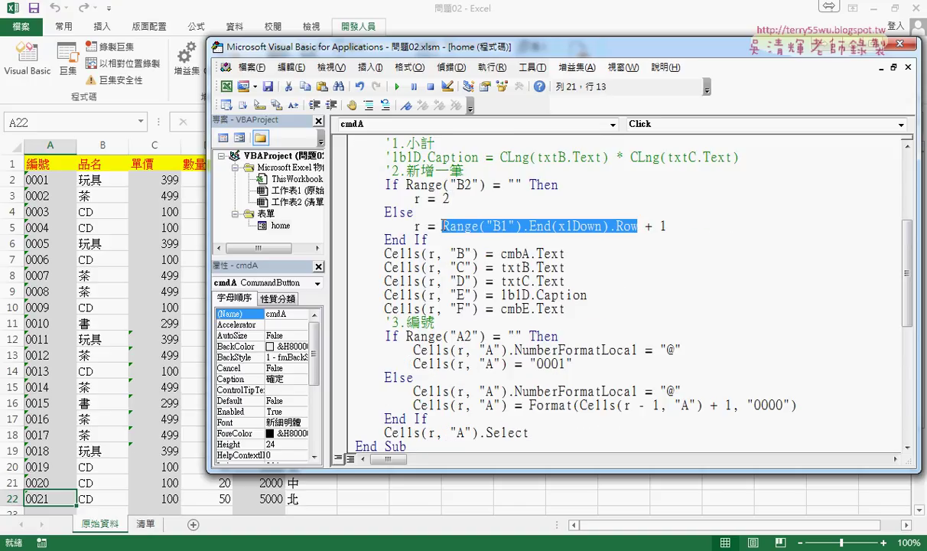
drag(666, 227, 637, 226)
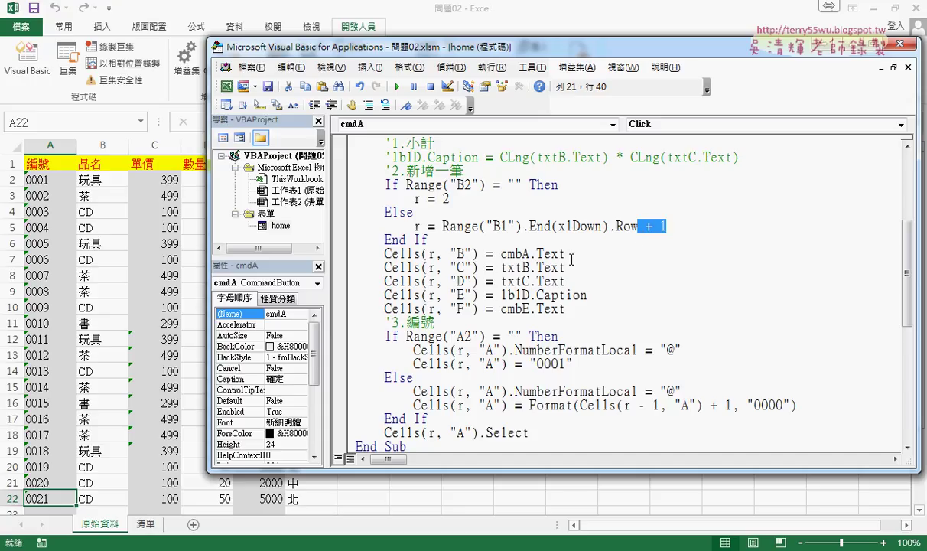
drag(564, 254, 501, 254)
mouse_move(565, 267)
mouse_down()
mouse_move(529, 267)
mouse_move(529, 281)
mouse_up()
mouse_move(585, 294)
mouse_down()
mouse_move(525, 295)
mouse_move(337, 257)
mouse_up()
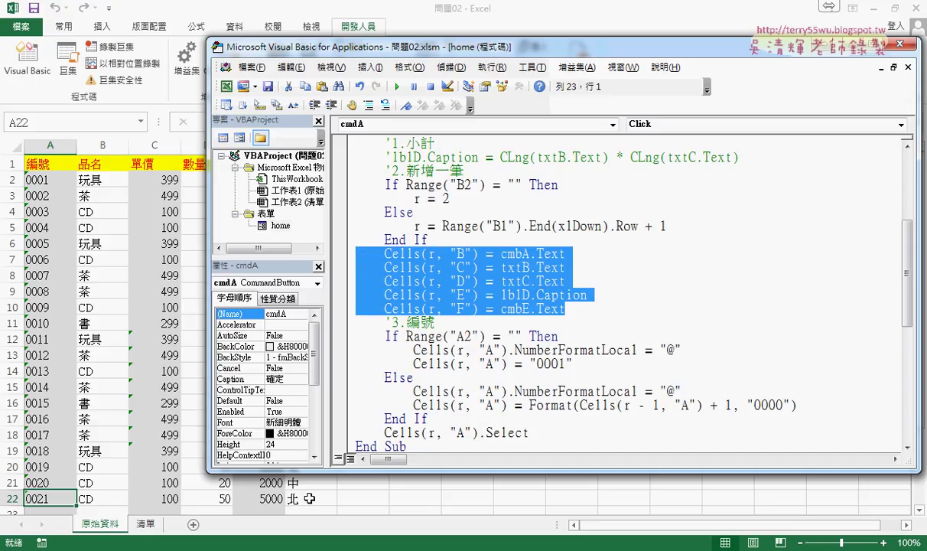
Highlight the If/Else block that numbers the first record 0001.
scroll(545, 316, down, 2)
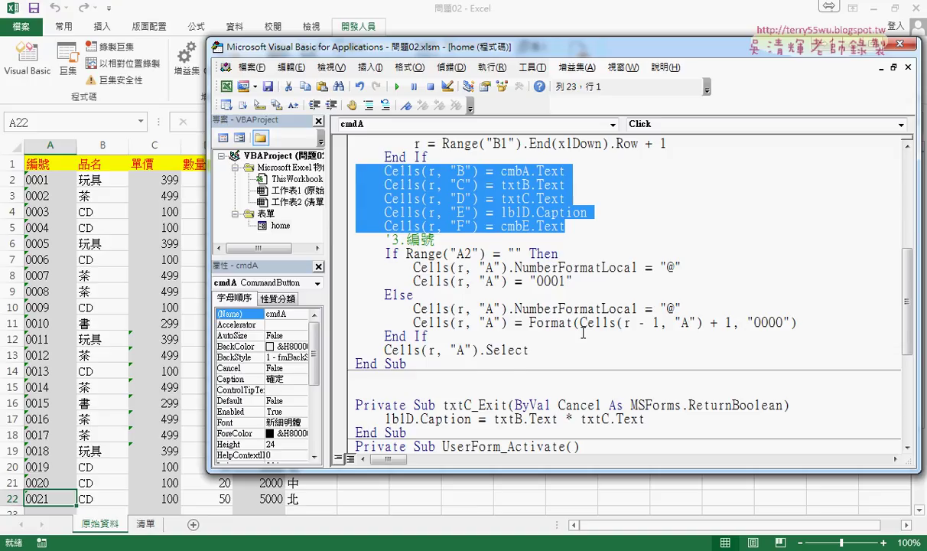
scroll(555, 276, down, 2)
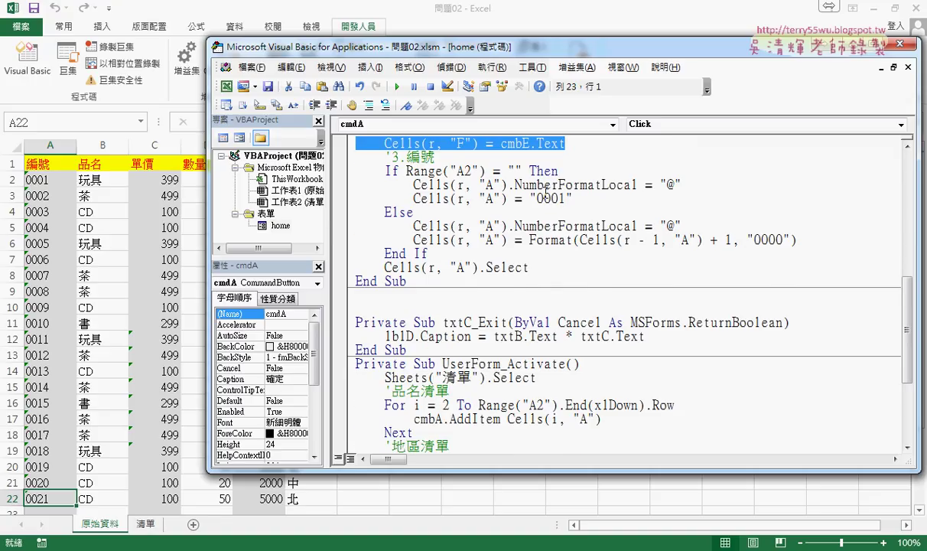
click(437, 171)
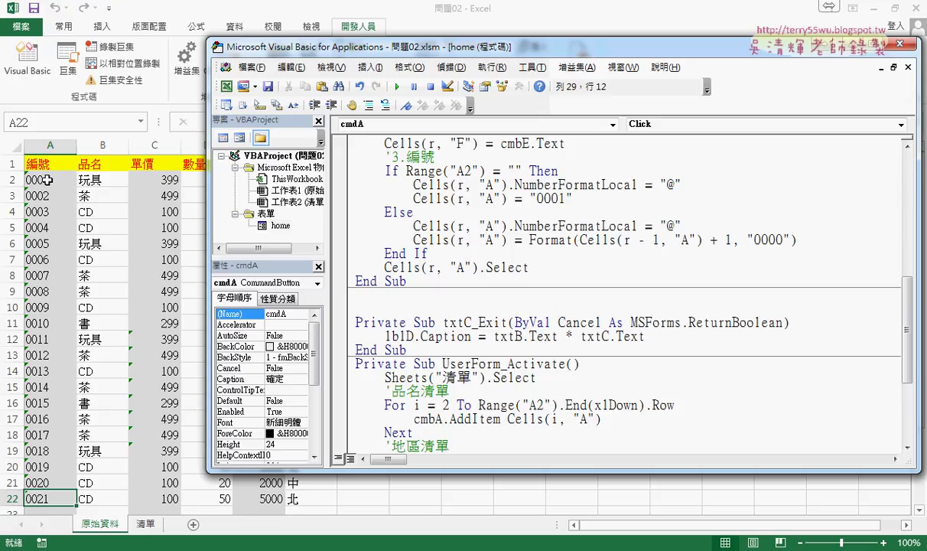
drag(573, 199, 355, 171)
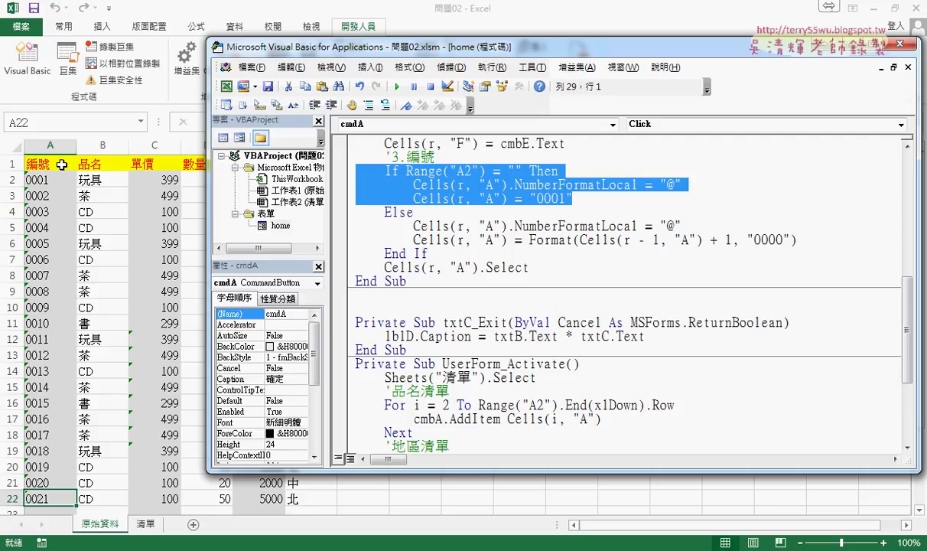
click(654, 212)
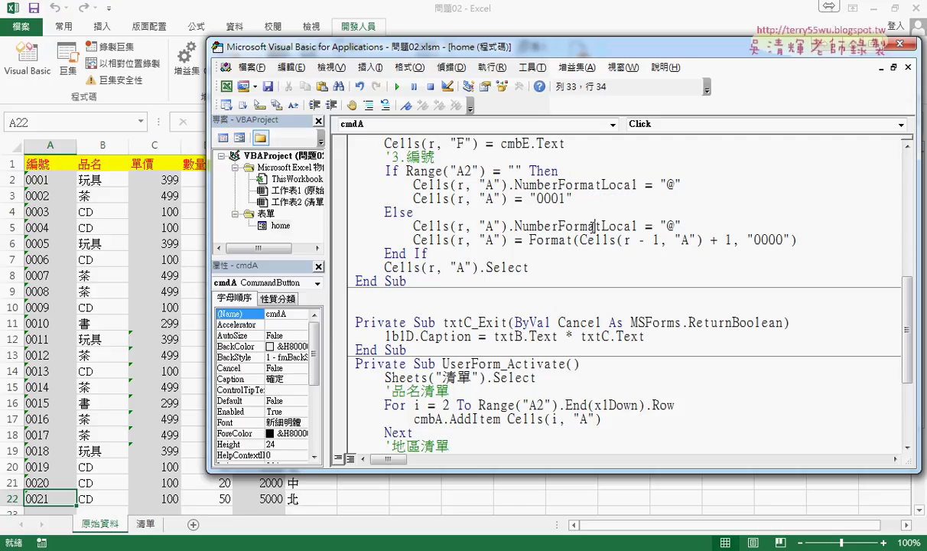
Highlight the NumberFormatLocal = "@" text-format line, then return to the worksheet.
click(695, 223)
mouse_move(696, 223)
mouse_down()
mouse_move(341, 223)
mouse_move(413, 223)
mouse_up()
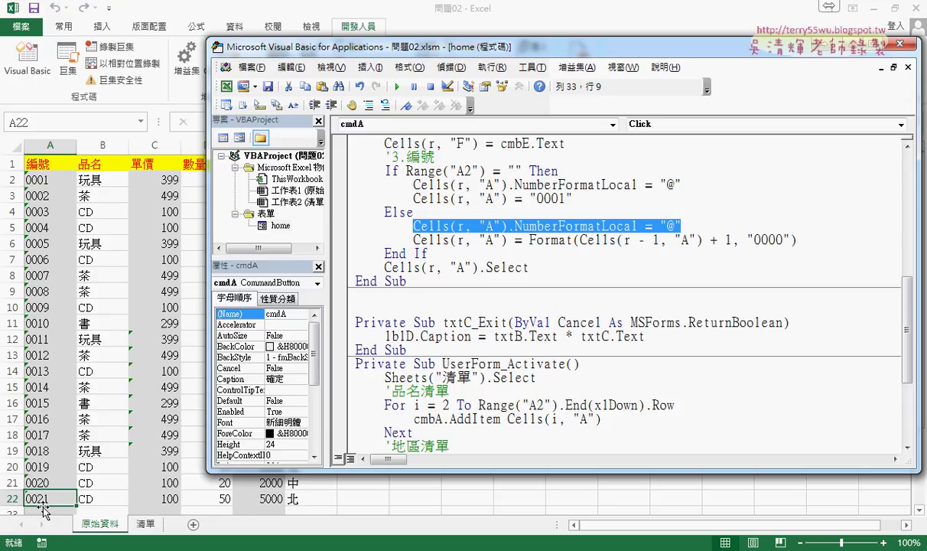
key(Up)
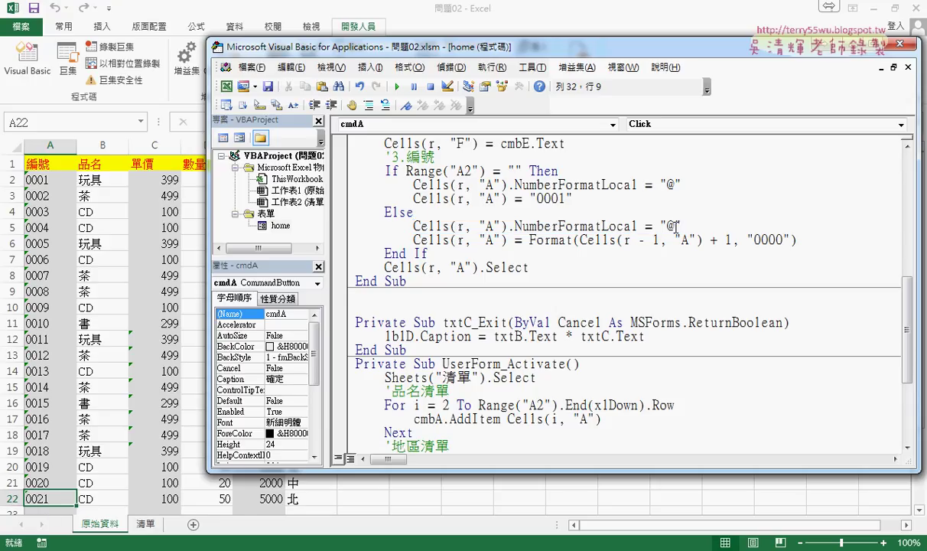
drag(676, 226, 665, 225)
drag(680, 226, 414, 226)
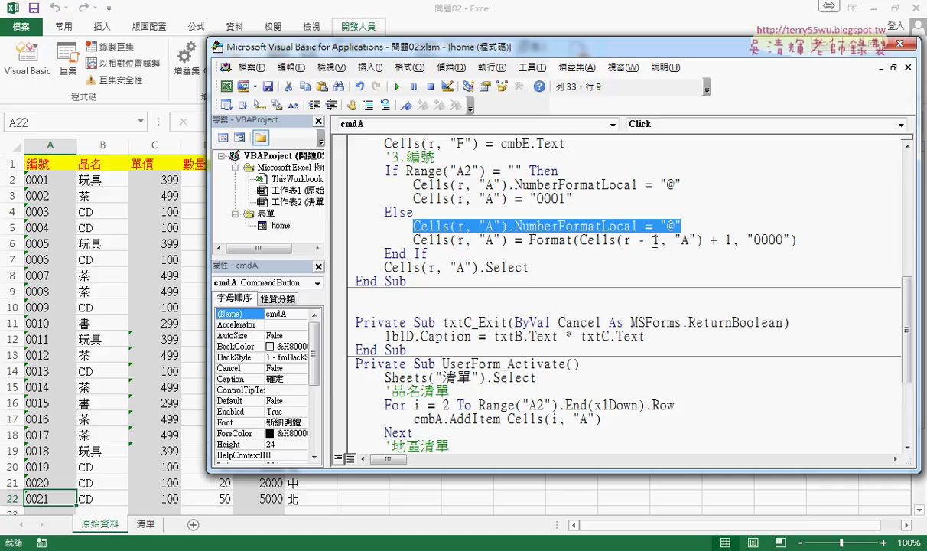
click(54, 475)
scroll(67, 467, down, 2)
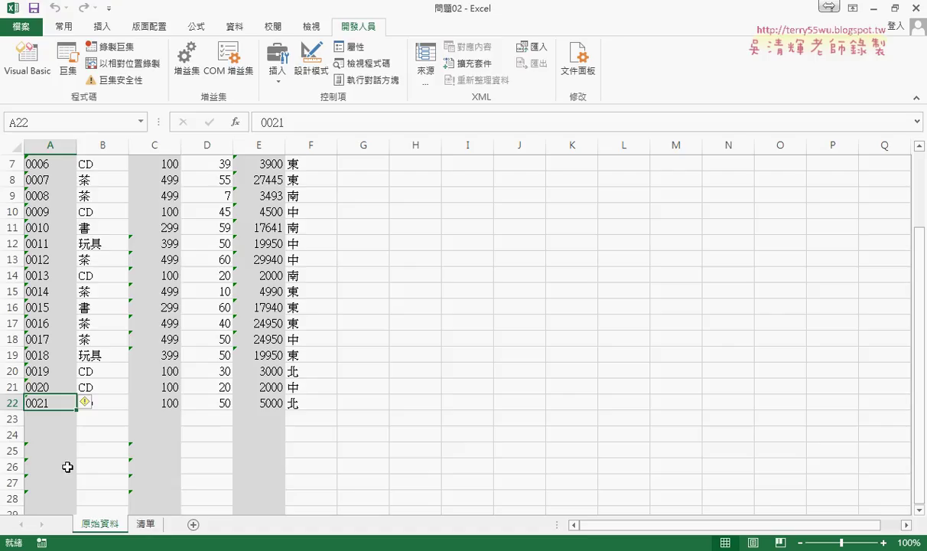
View the Text and Custom @ formats in Format Cells, cancel, and reopen the VBA editor.
right_click(53, 418)
key(Escape)
key(ctrl+1)
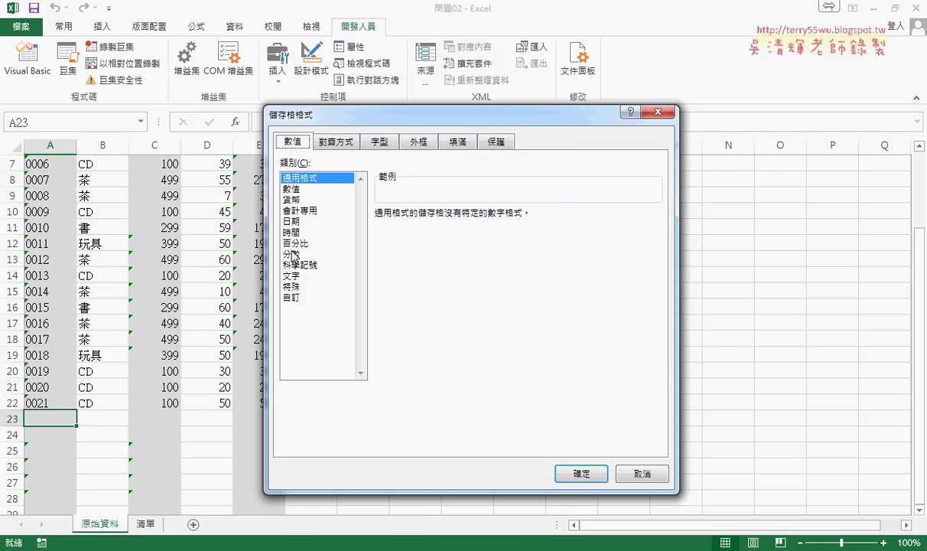
click(291, 276)
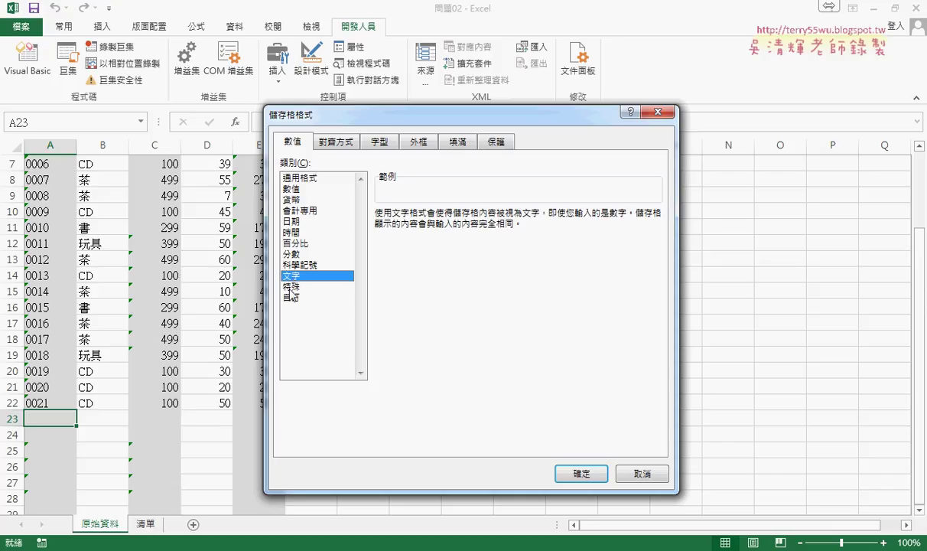
click(294, 297)
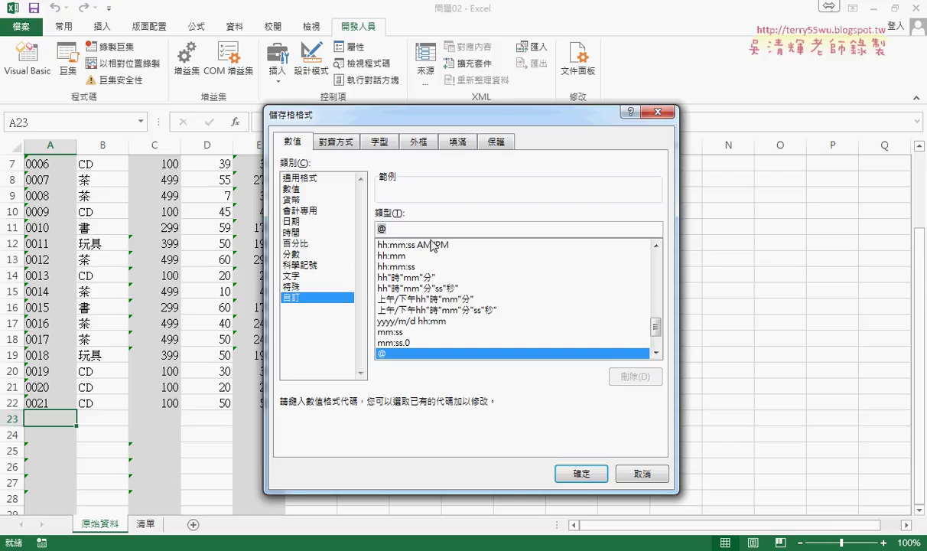
click(647, 473)
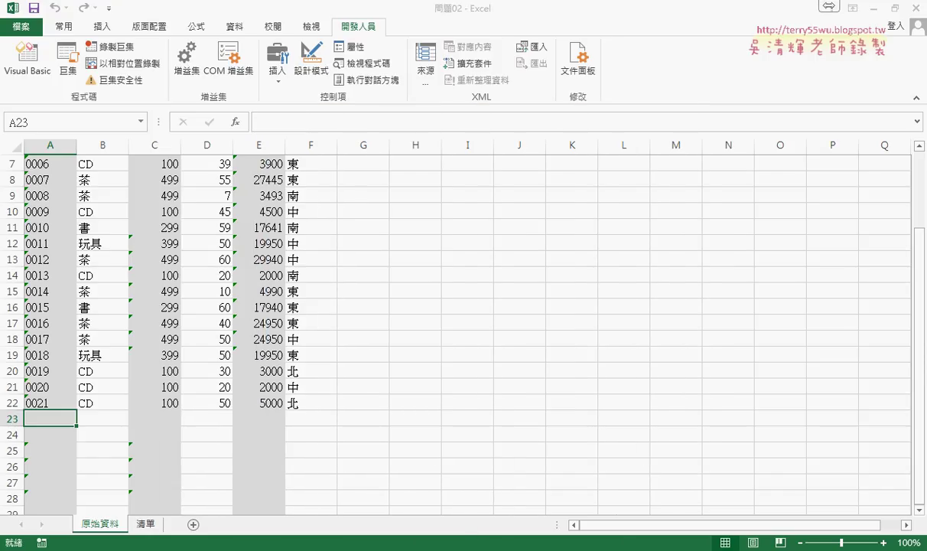
key(alt+F11)
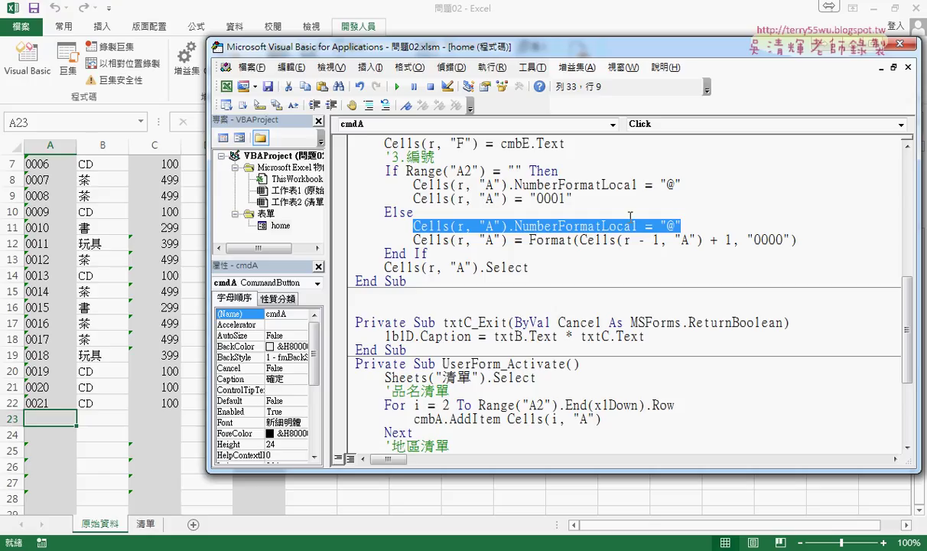
Highlight Format and the Cells(r - 1, "A") reference on the numbering line.
key(Up)
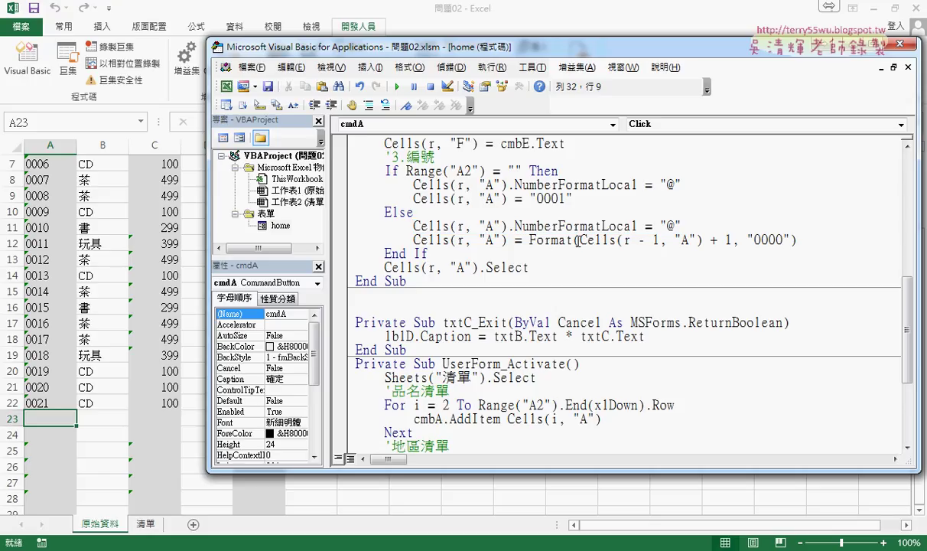
click(576, 240)
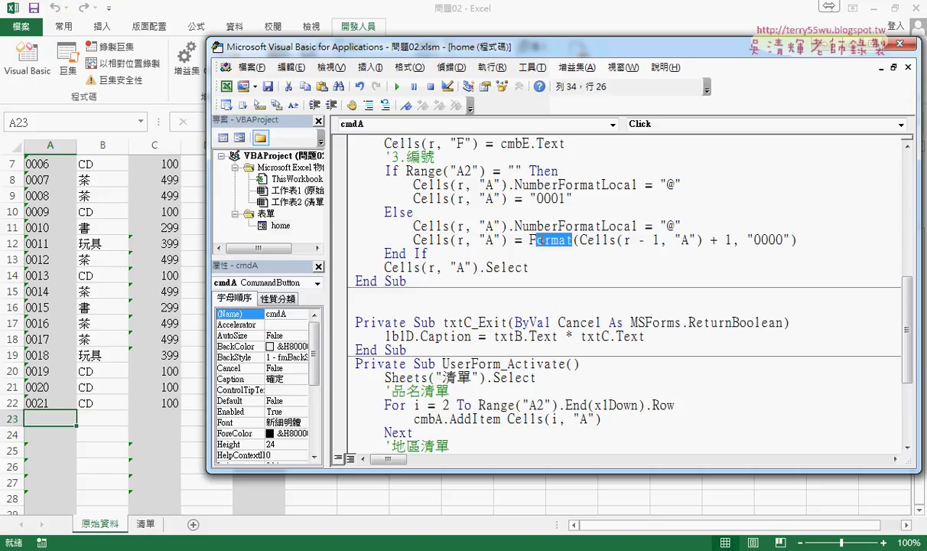
drag(572, 240, 529, 242)
drag(702, 240, 580, 241)
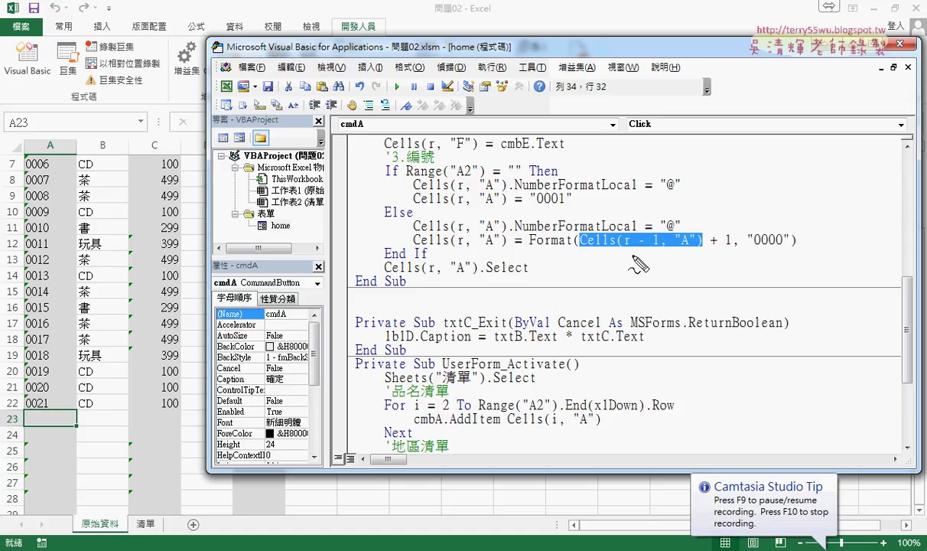
drag(624, 250, 653, 250)
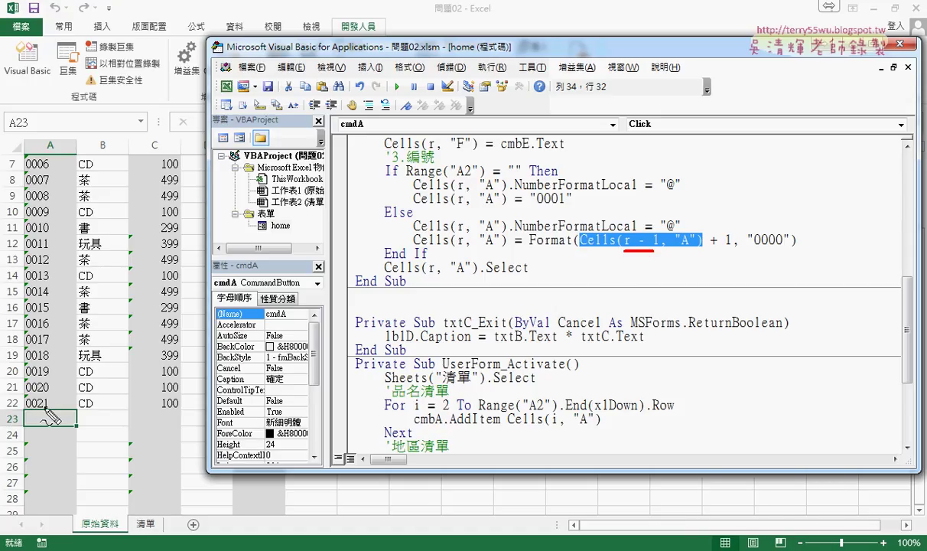
Mark further parts of the numbering code, then switch to the 程式碼 notes in Google Docs.
mouse_move(47, 395)
mouse_down()
mouse_move(40, 414)
mouse_move(54, 407)
mouse_up()
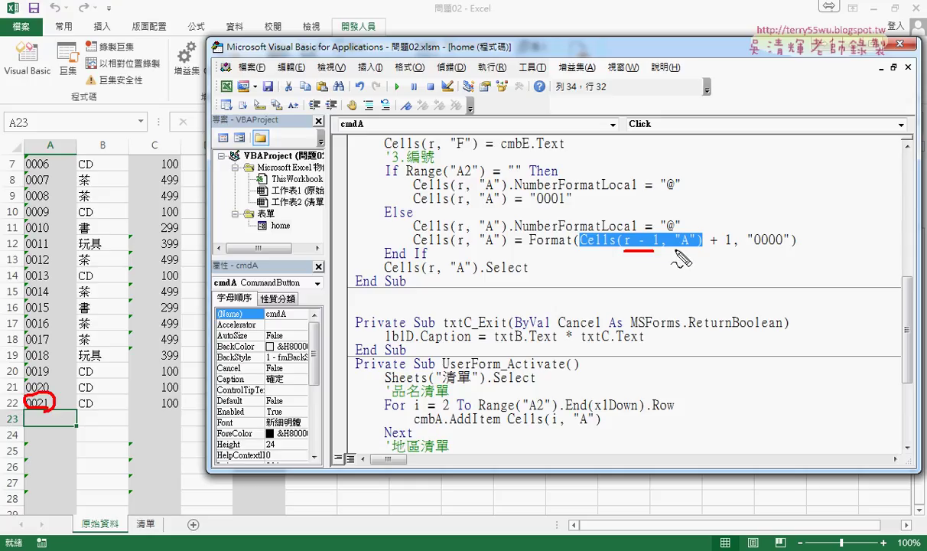
drag(676, 248, 740, 246)
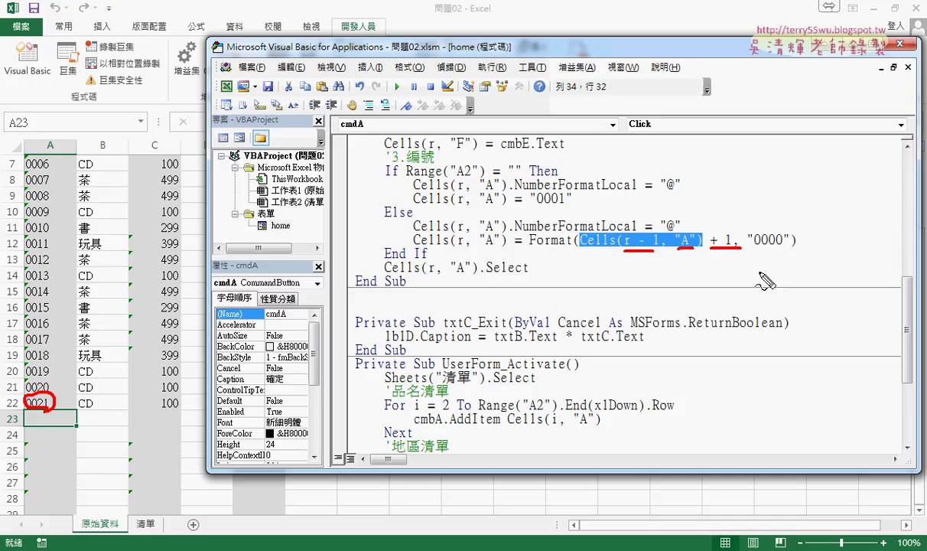
drag(758, 247, 814, 245)
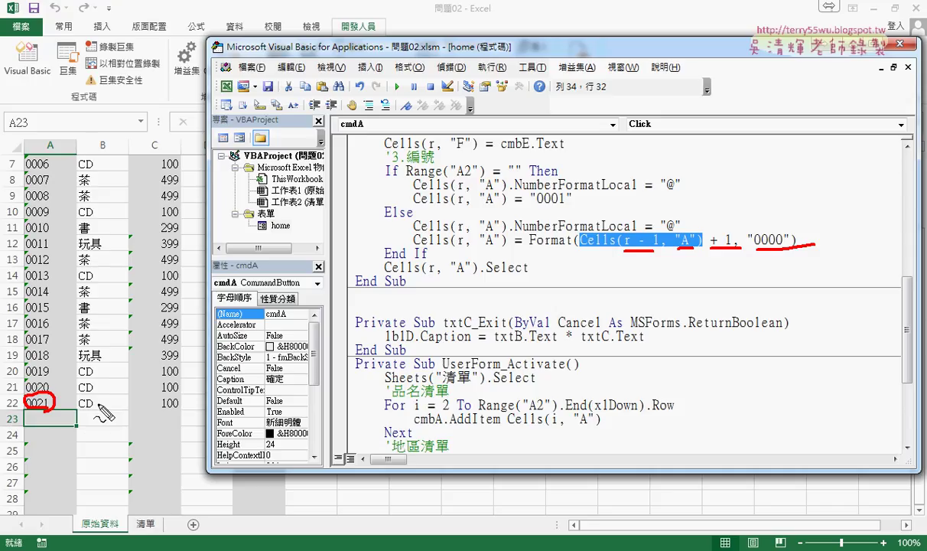
mouse_move(92, 387)
mouse_down()
mouse_move(70, 406)
mouse_move(86, 414)
mouse_move(69, 402)
mouse_up()
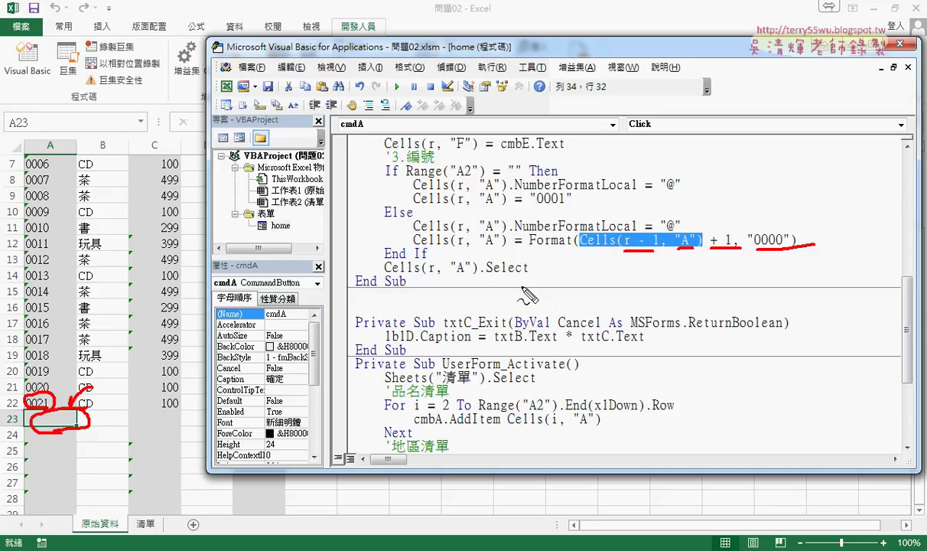
drag(527, 268, 384, 272)
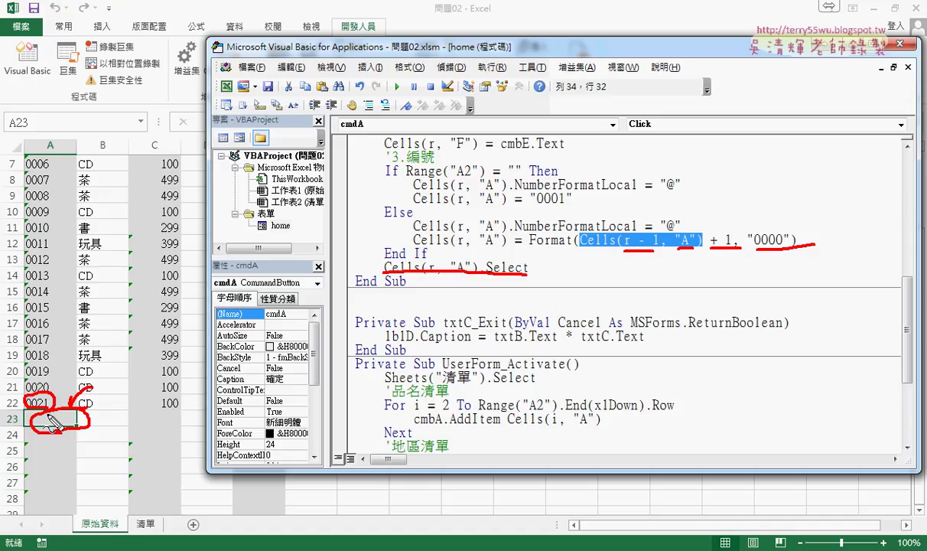
key(Escape)
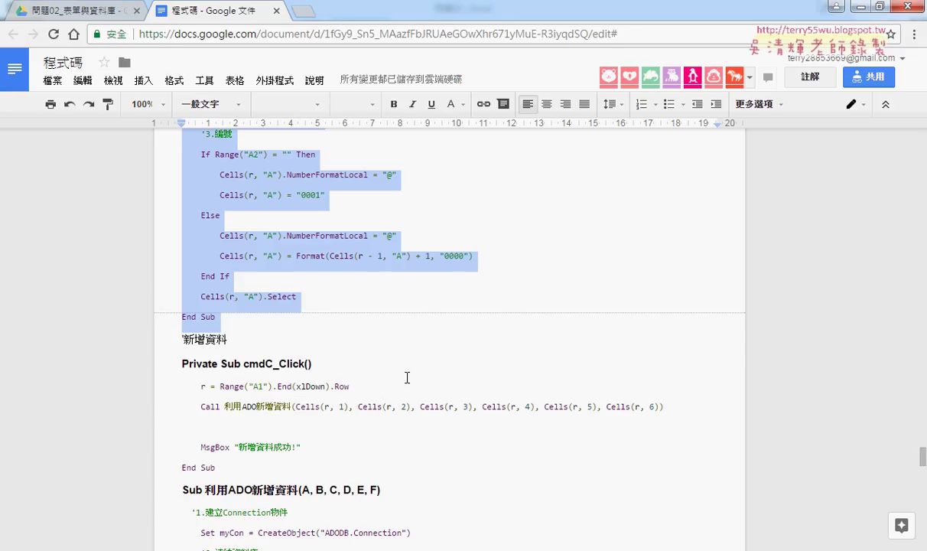
Scroll the 程式碼 notes up to the 如何做成下拉清單 drop-down list section.
scroll(324, 330, up, 3)
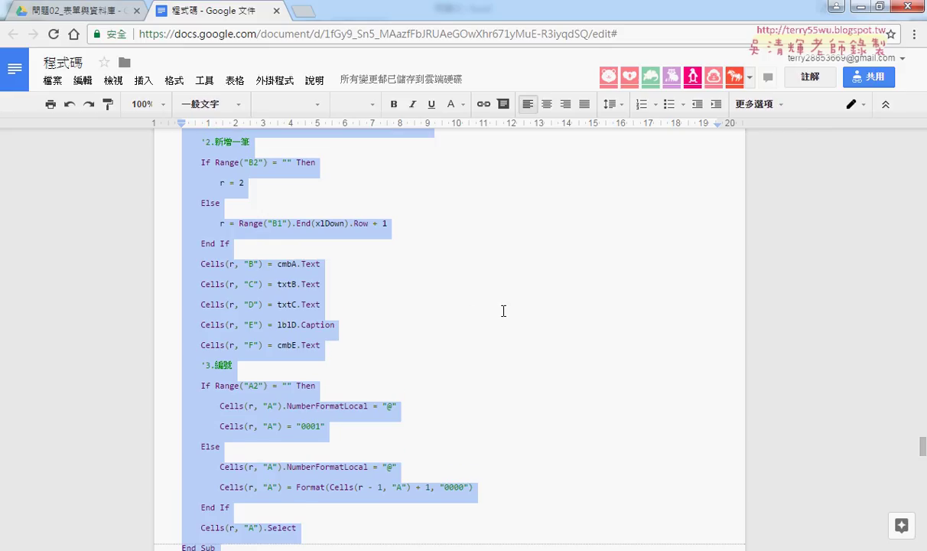
scroll(502, 310, up, 5)
scroll(502, 310, up, 5)
scroll(505, 310, up, 5)
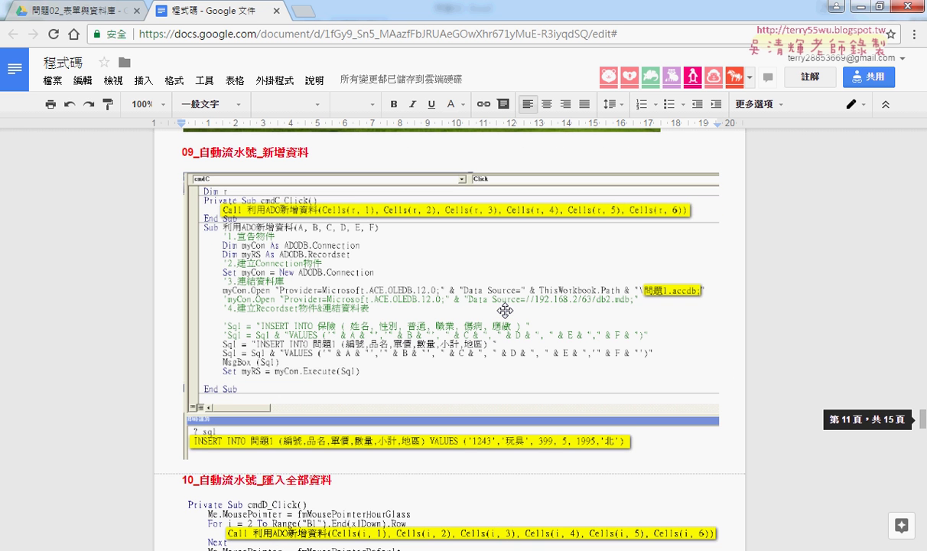
drag(924, 419, 923, 142)
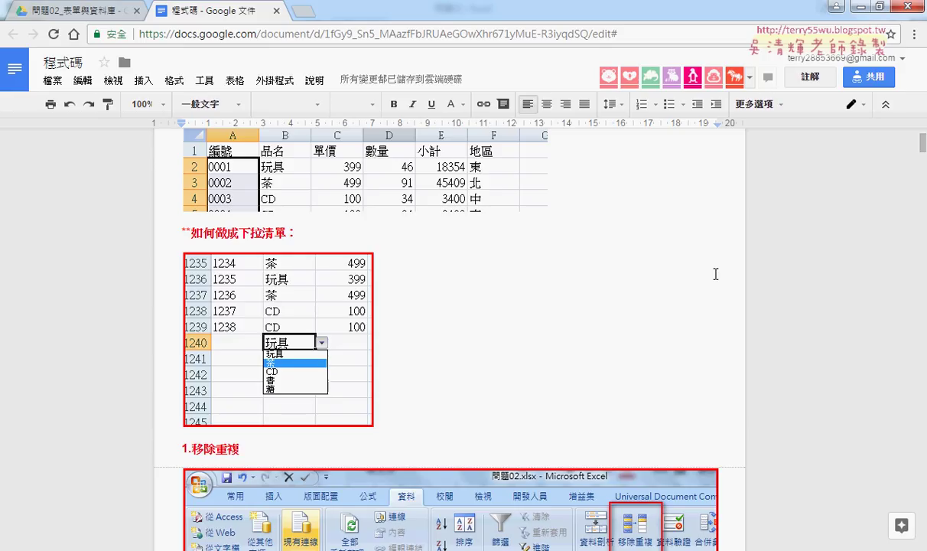
Scroll the notes past the formula and sheet-protection sections to the Workbook_Open code.
scroll(715, 271, down, 5)
scroll(714, 382, down, 3)
scroll(713, 273, down, 4)
scroll(713, 273, down, 4)
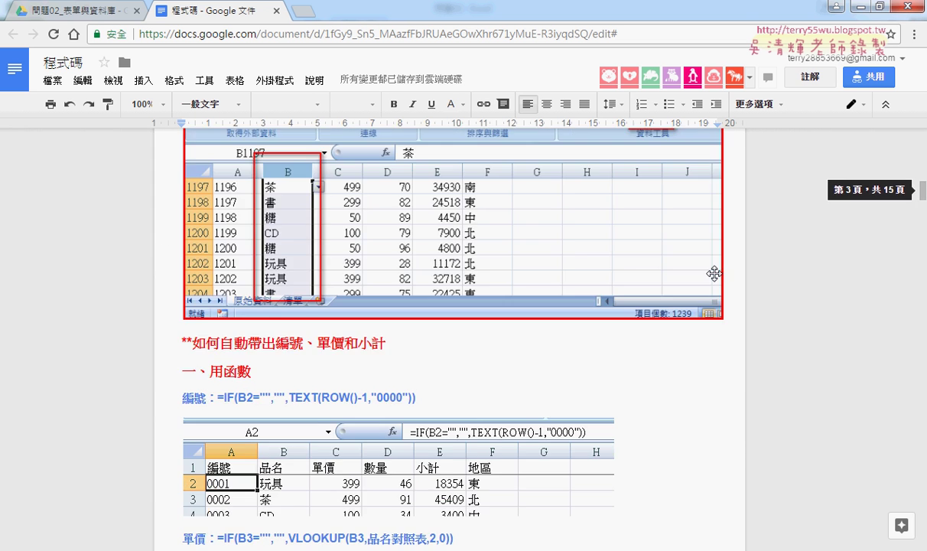
scroll(714, 273, down, 2)
scroll(716, 274, down, 2)
scroll(715, 273, down, 3)
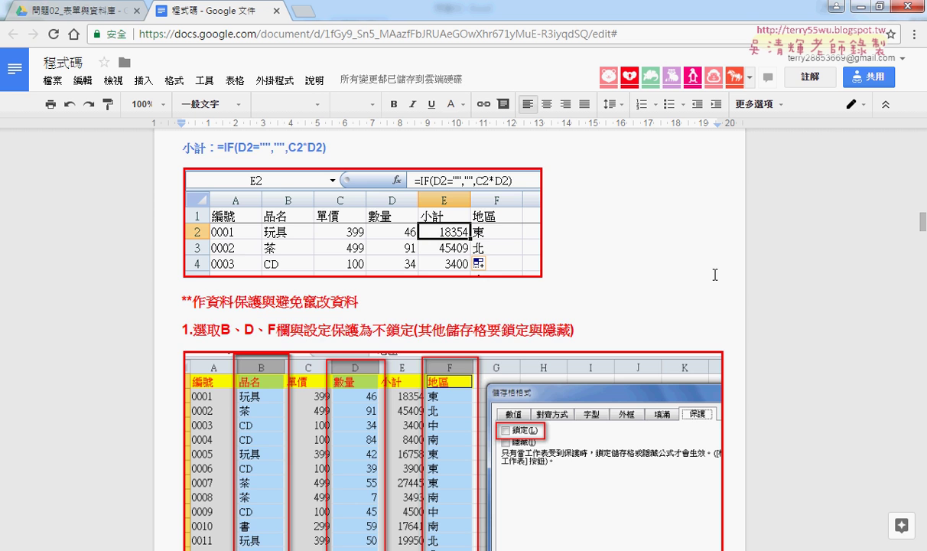
scroll(715, 274, down, 1)
scroll(713, 279, down, 2)
scroll(715, 284, down, 4)
scroll(716, 289, down, 2)
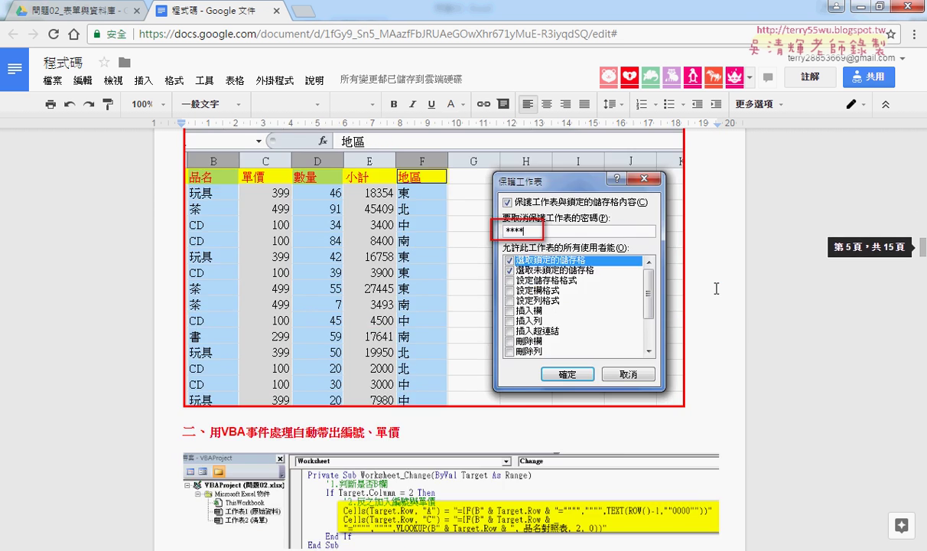
scroll(716, 288, down, 2)
scroll(716, 289, down, 3)
scroll(716, 288, down, 5)
scroll(715, 288, down, 1)
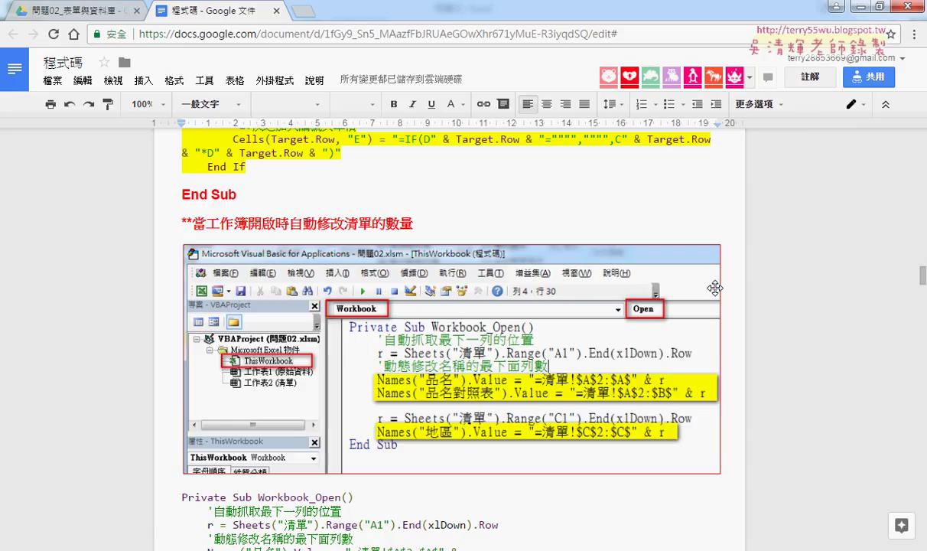
scroll(714, 287, down, 1)
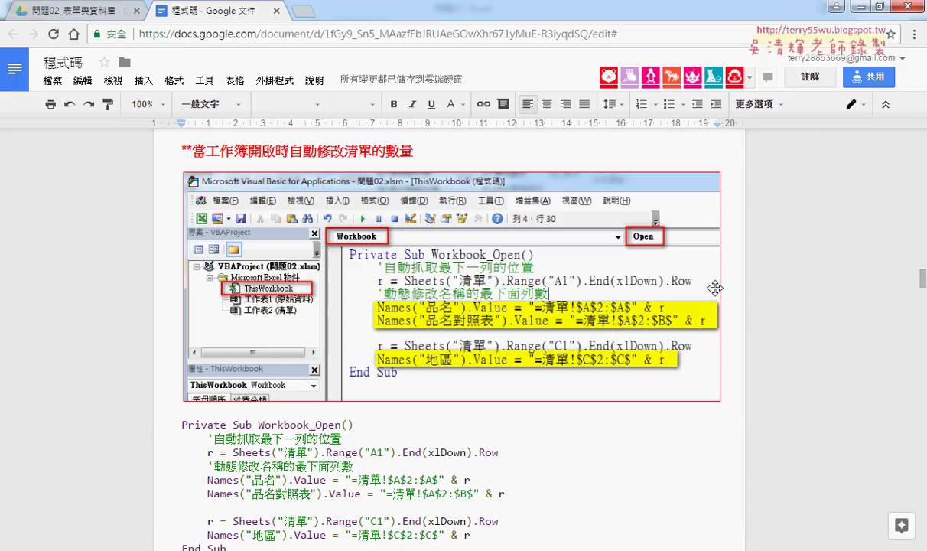
Scroll past the UserForm image to the Sheets("清單") loop code and section 0602.
scroll(708, 294, down, 3)
scroll(703, 301, down, 2)
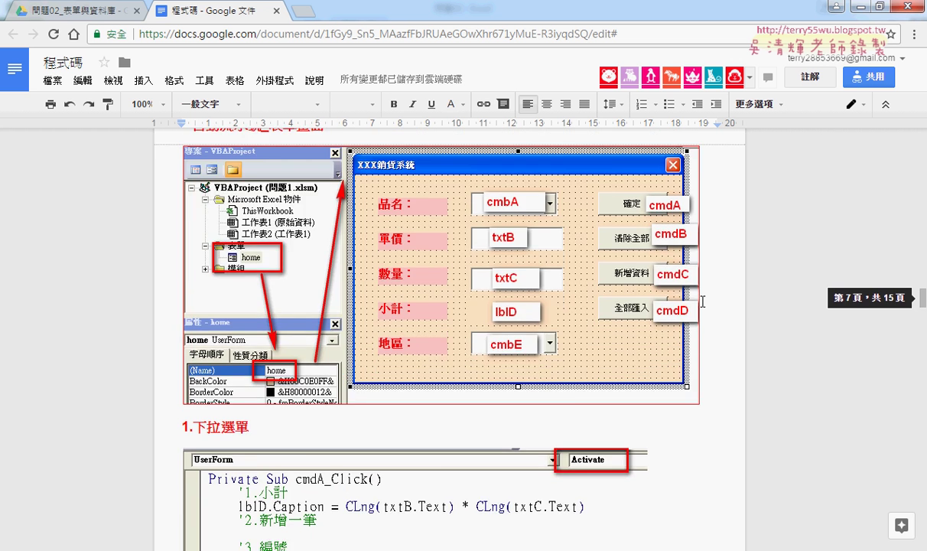
scroll(702, 302, down, 3)
scroll(702, 302, down, 2)
scroll(702, 302, down, 2)
scroll(702, 303, down, 2)
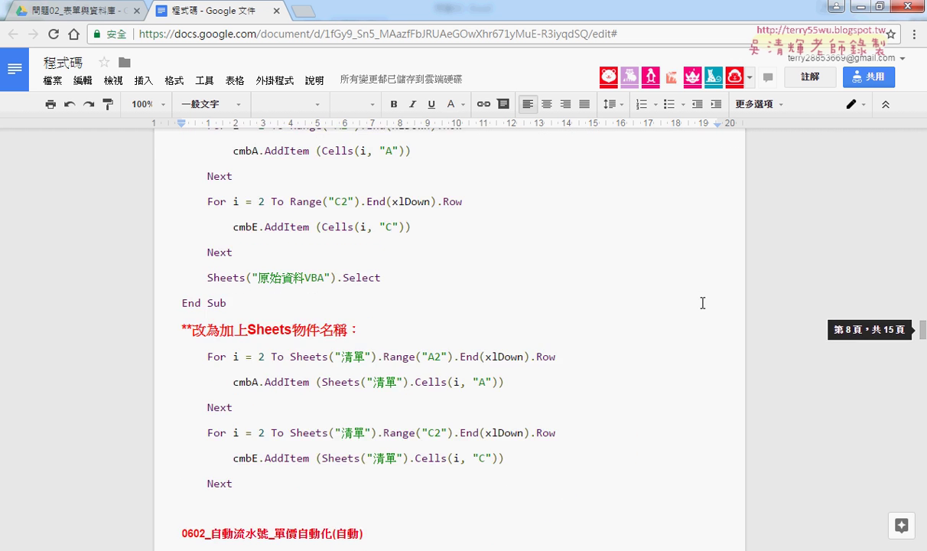
scroll(703, 303, down, 1)
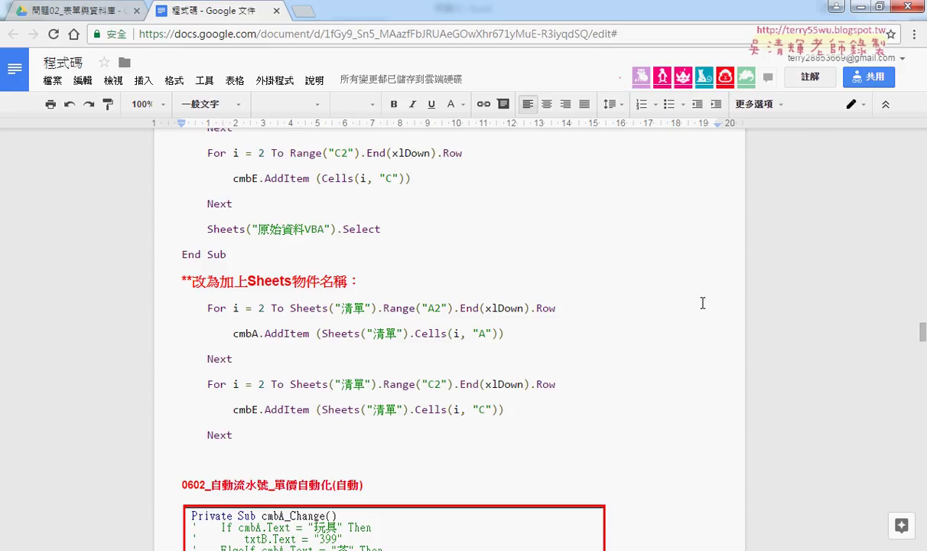